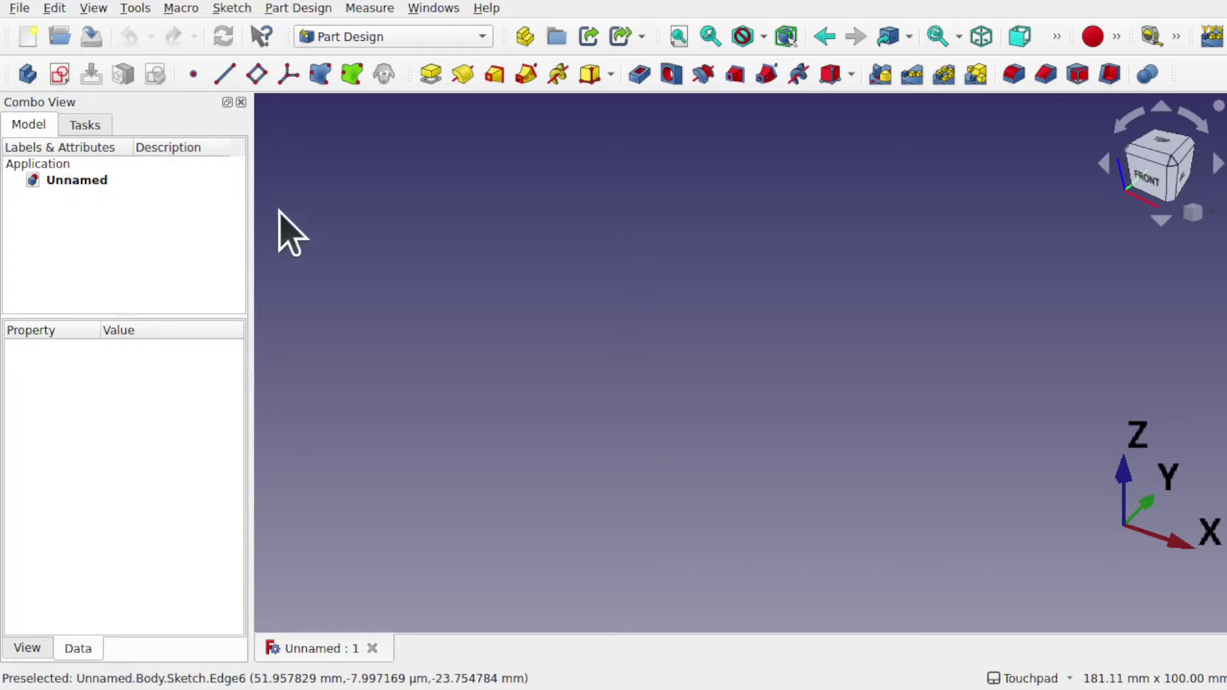
Create a new Body and start a sketch on the XZ_Plane.
{"action": "left_click", "coordinate": [28, 74]}
{"action": "left_click", "coordinate": [60, 75]}
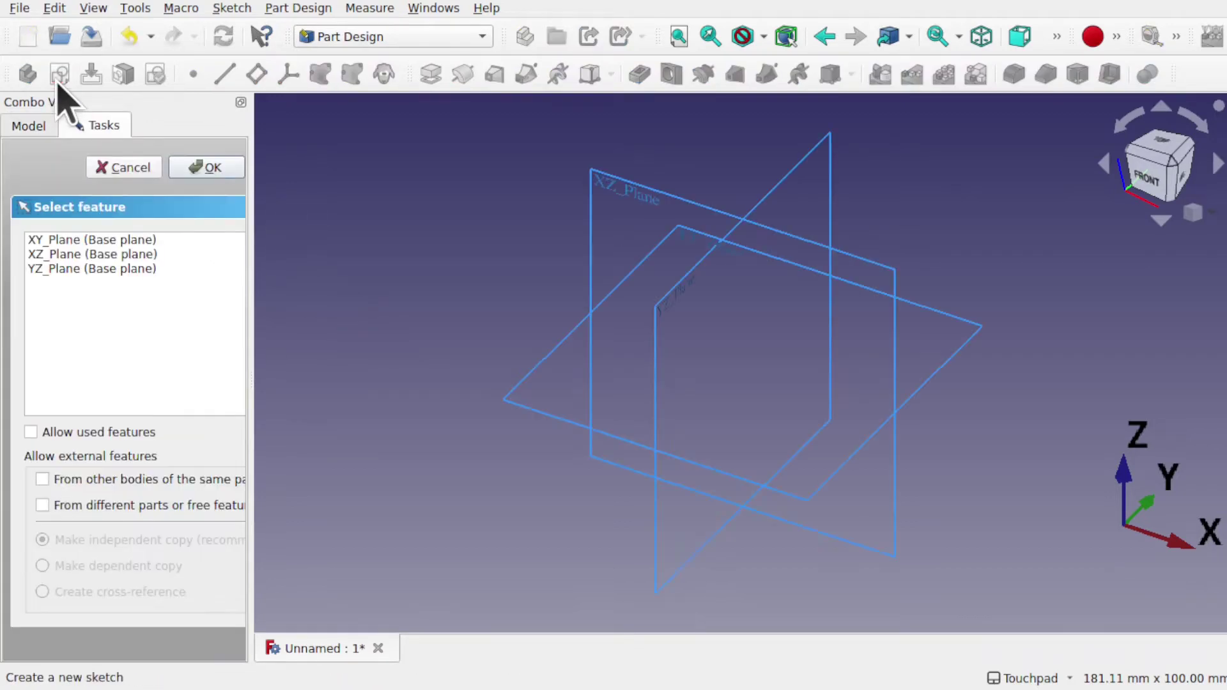
{"action": "left_click", "coordinate": [631, 194]}
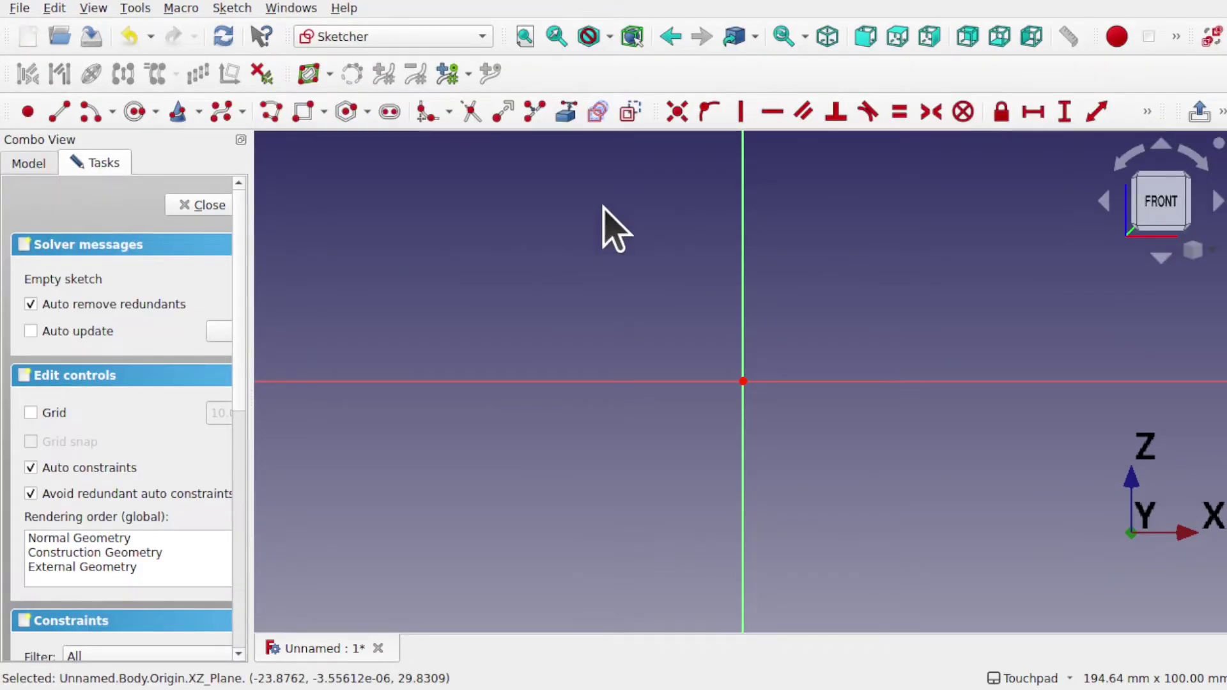
Draw the left and bottom edges as a polyline, with the bottom endpoints symmetric about the origin.
{"action": "left_click", "coordinate": [271, 112]}
{"action": "left_click", "coordinate": [560, 261]}
{"action": "left_click", "coordinate": [561, 493]}
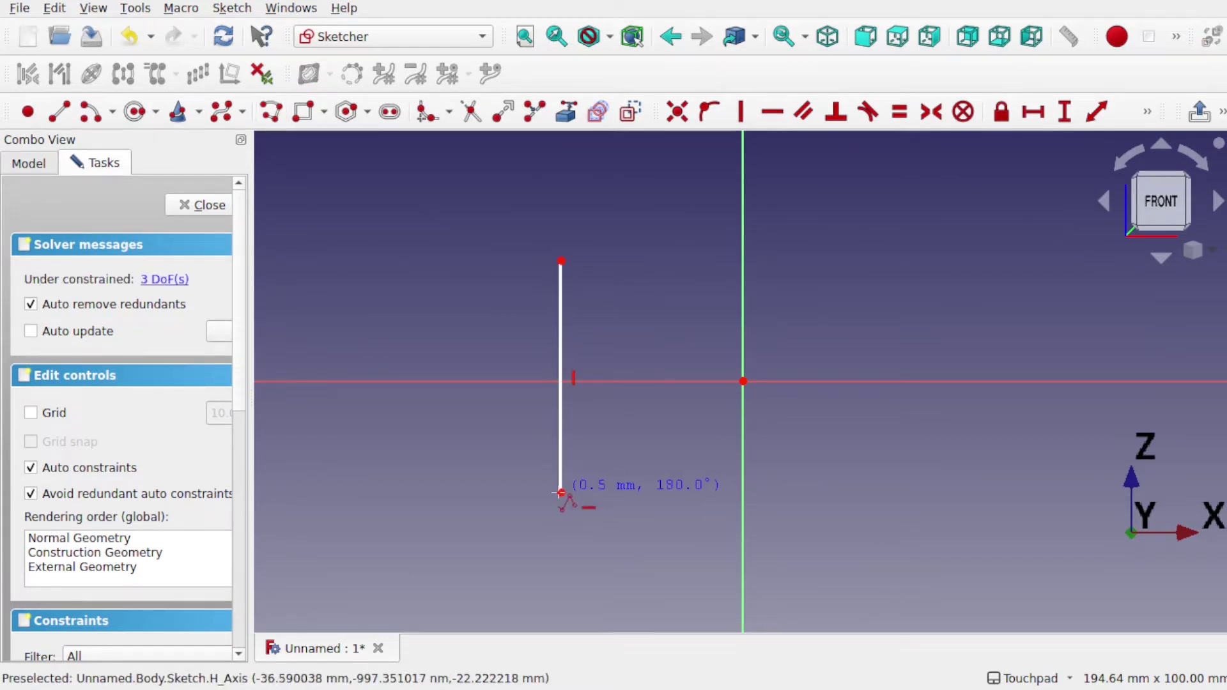
{"action": "left_click", "coordinate": [952, 493]}
{"action": "right_click", "coordinate": [952, 493]}
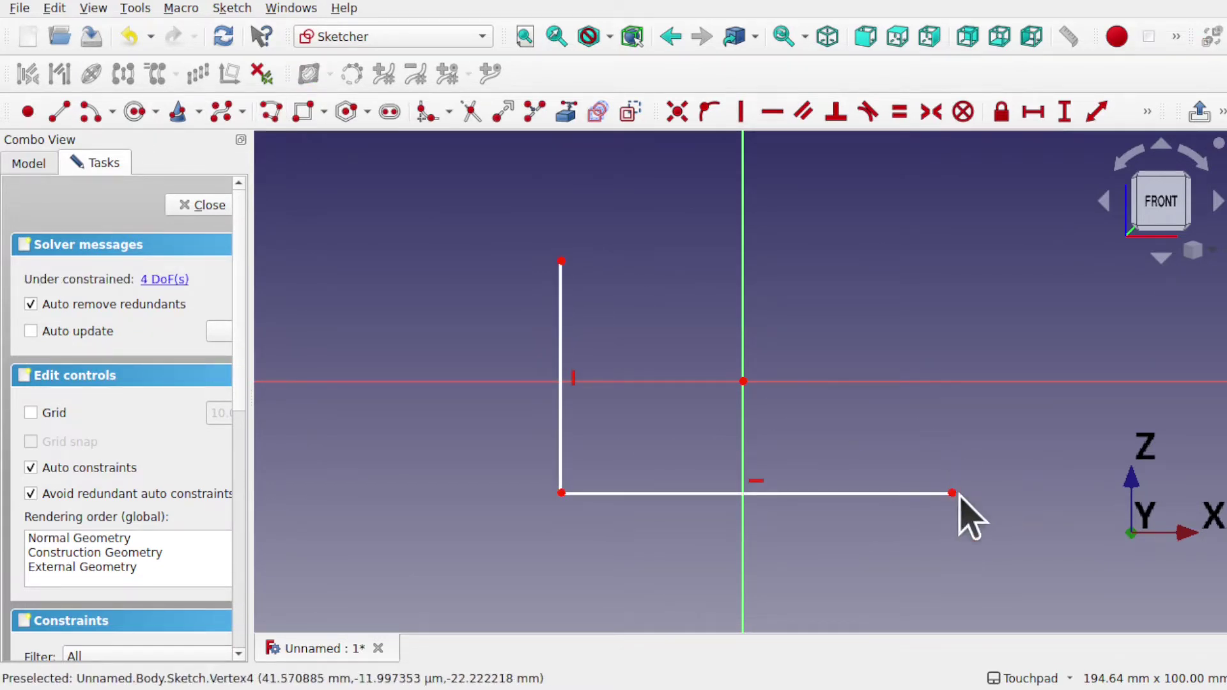
{"action": "left_click", "coordinate": [953, 492]}
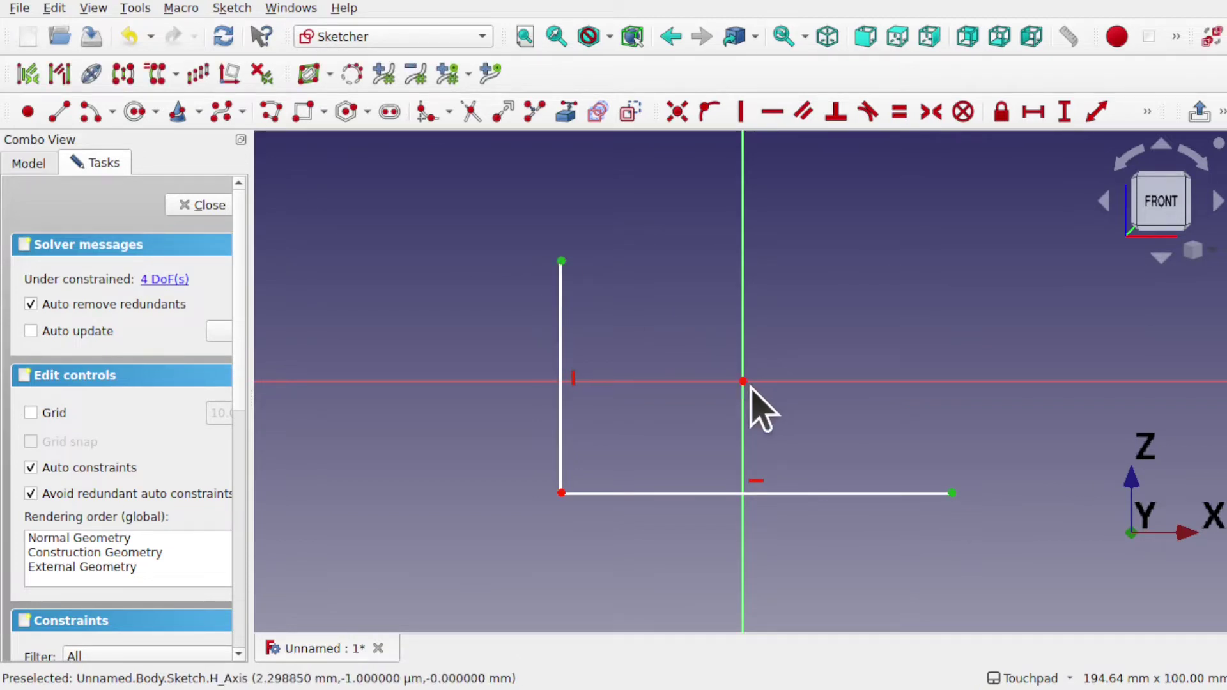
{"action": "left_click", "coordinate": [932, 112]}
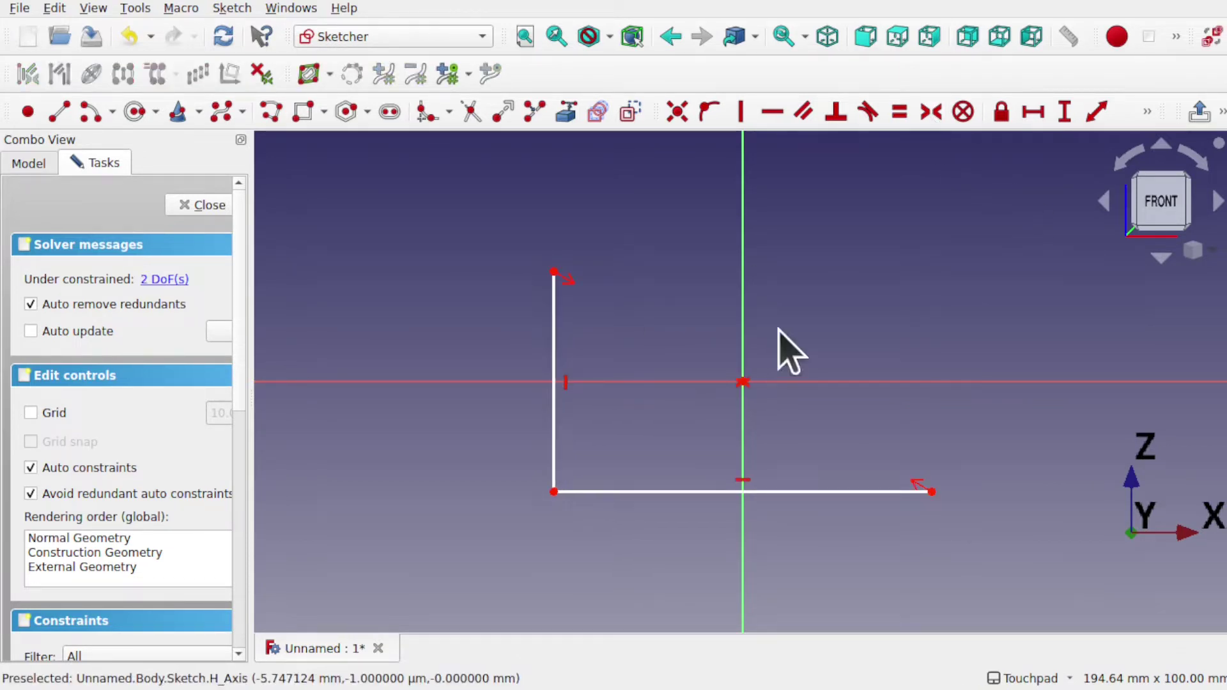
Constrain the left edge to a 50 mm vertical distance.
{"action": "left_click", "coordinate": [554, 361]}
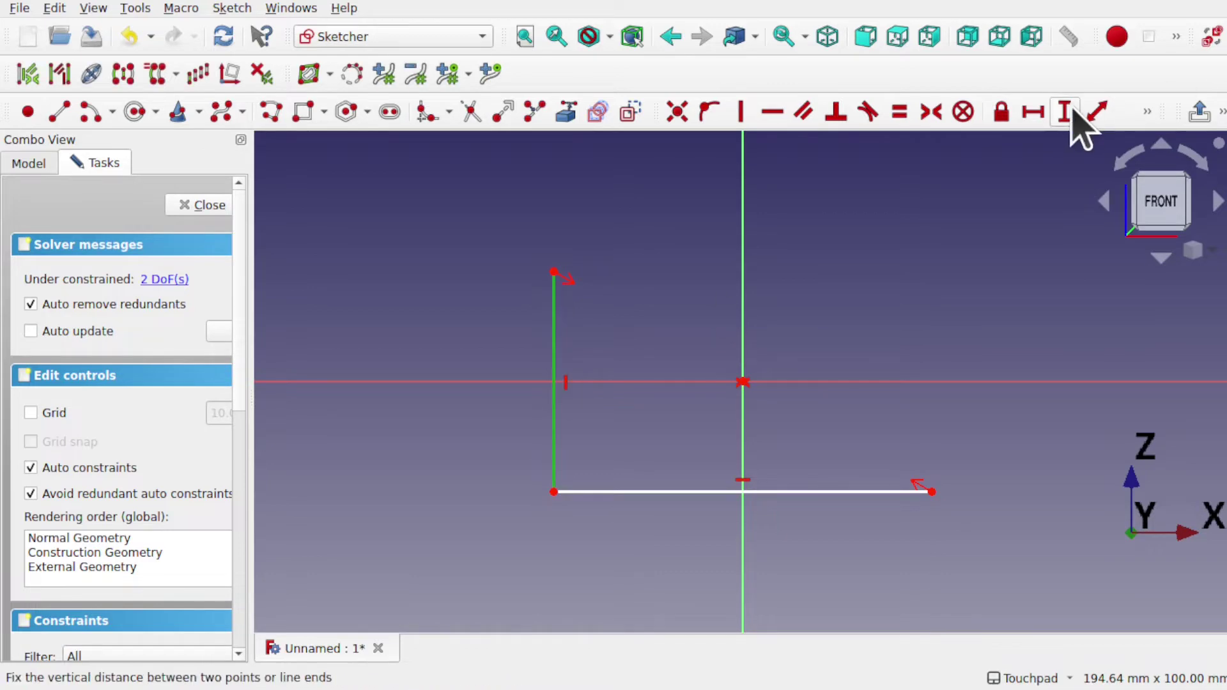
{"action": "left_click", "coordinate": [1065, 112]}
{"action": "type", "text": "0"}
{"action": "key", "text": "Return"}
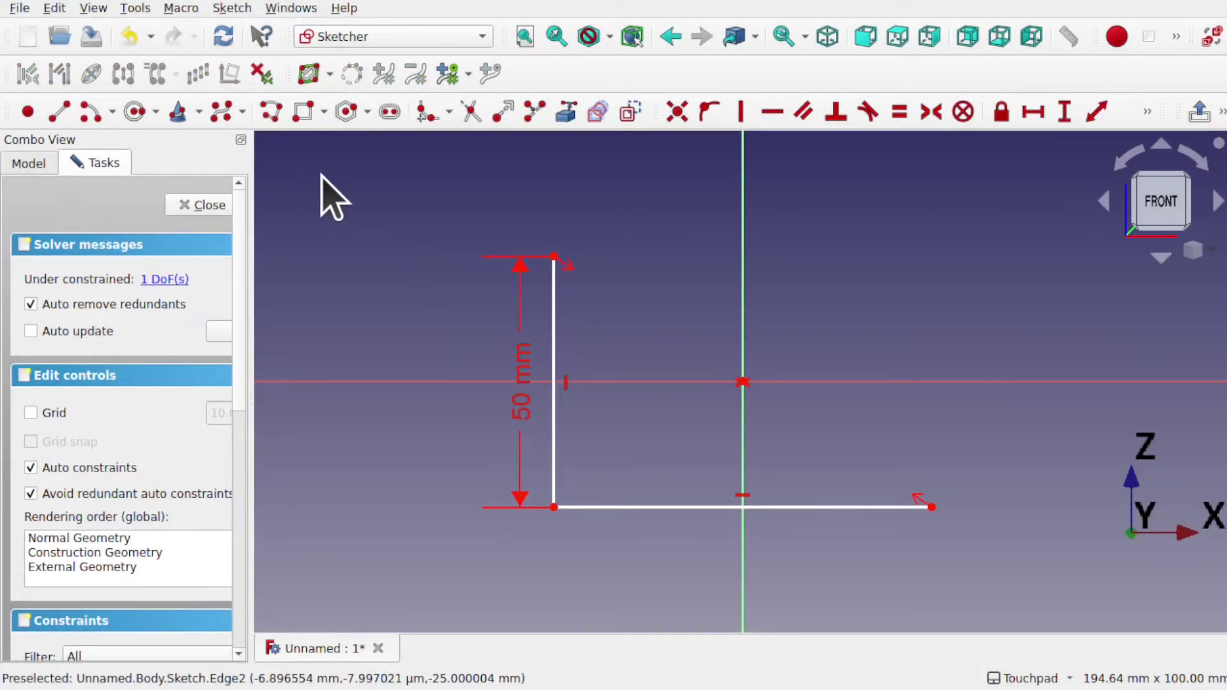
Close the profile with Line tool segments: top edge, slanted chamfer edge and short right edge.
{"action": "key", "text": "g"}
{"action": "key", "text": "l"}
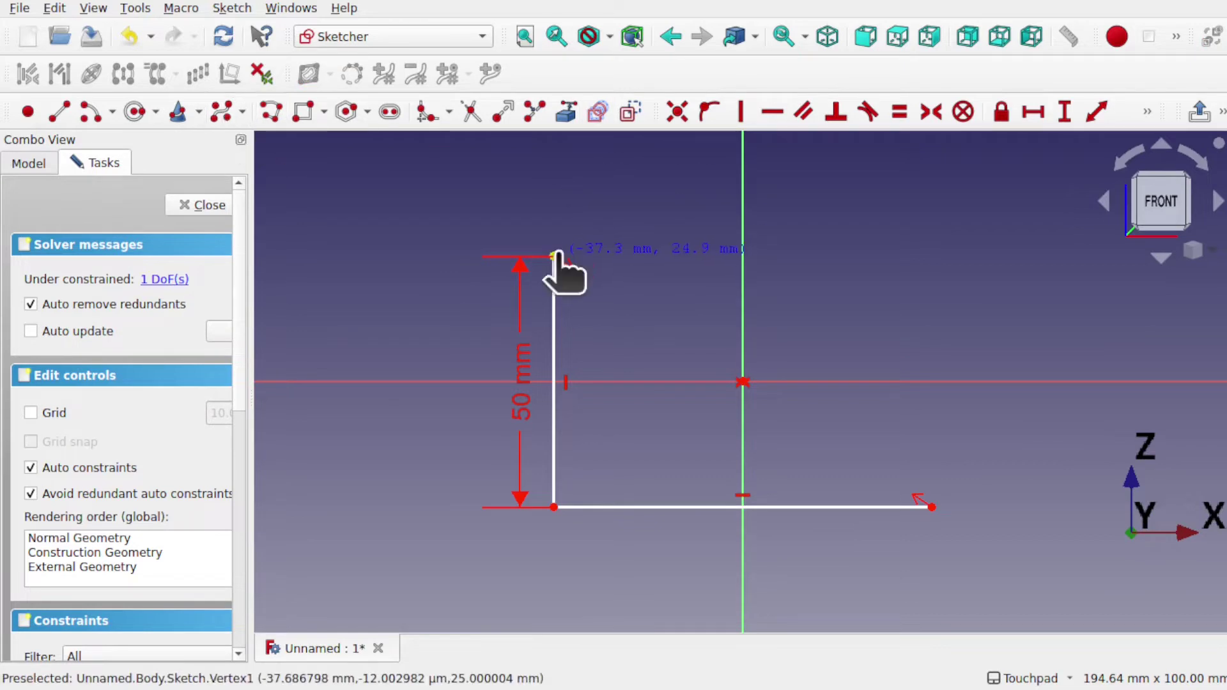
{"action": "left_click", "coordinate": [554, 256]}
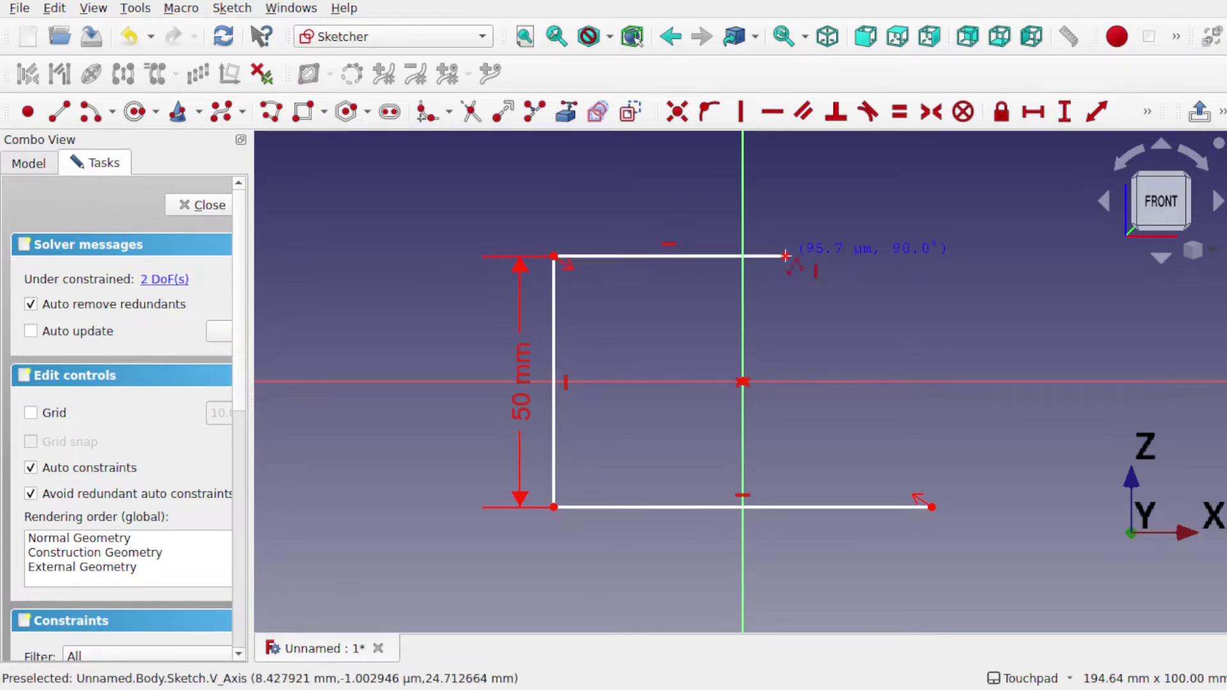
{"action": "left_click", "coordinate": [786, 256]}
{"action": "left_click", "coordinate": [927, 403]}
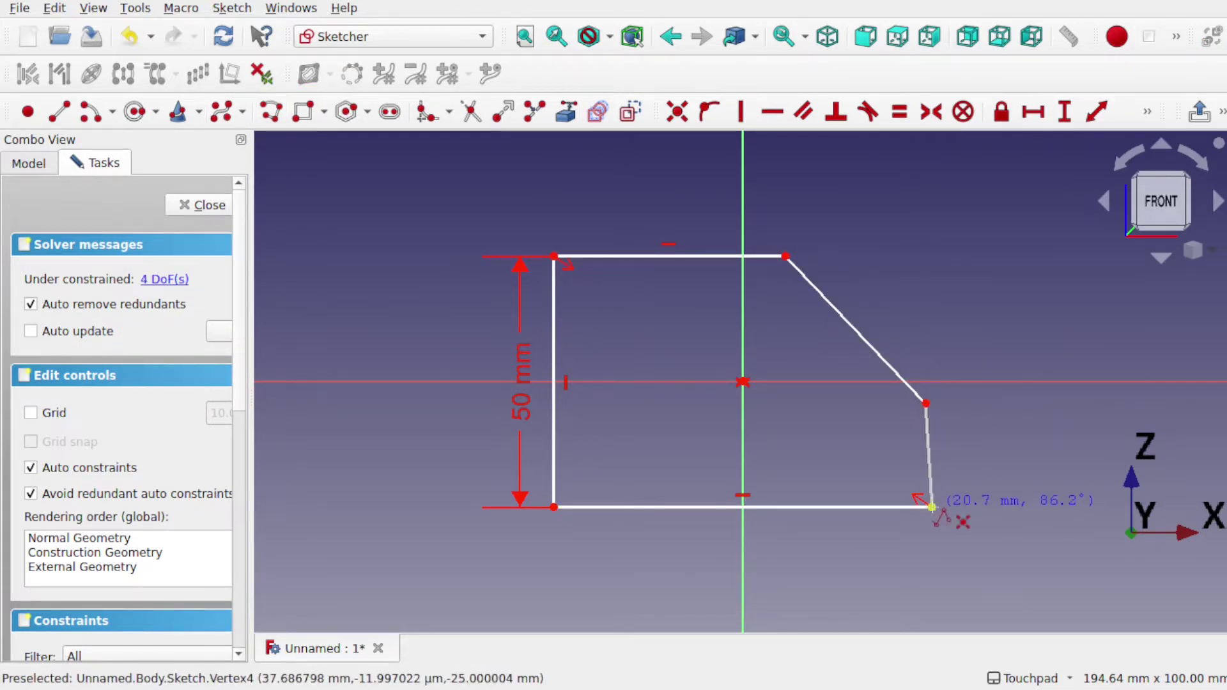
{"action": "left_click", "coordinate": [932, 507]}
{"action": "right_click", "coordinate": [931, 489]}
{"action": "left_click", "coordinate": [931, 479]}
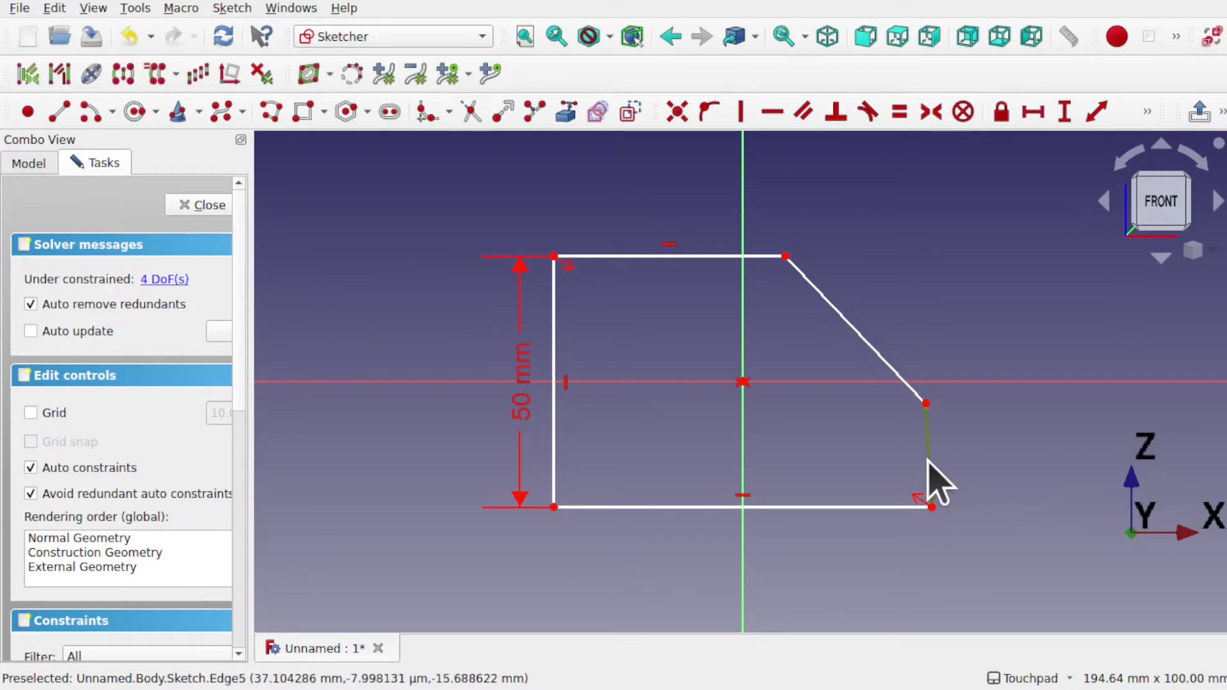
Make the right edge vertical, with a 50 mm top edge and a 25 mm right edge.
{"action": "left_click", "coordinate": [742, 111]}
{"action": "left_click", "coordinate": [726, 256]}
{"action": "left_click", "coordinate": [1034, 112]}
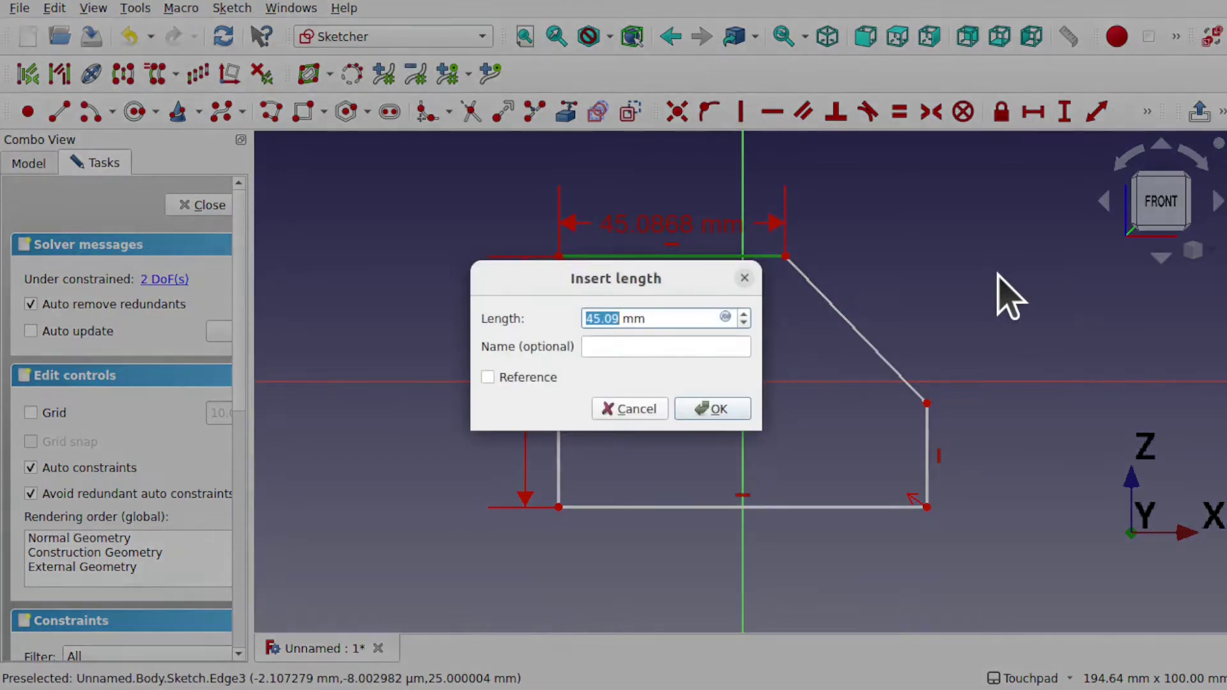
{"action": "type", "text": "50"}
{"action": "key", "text": "Return"}
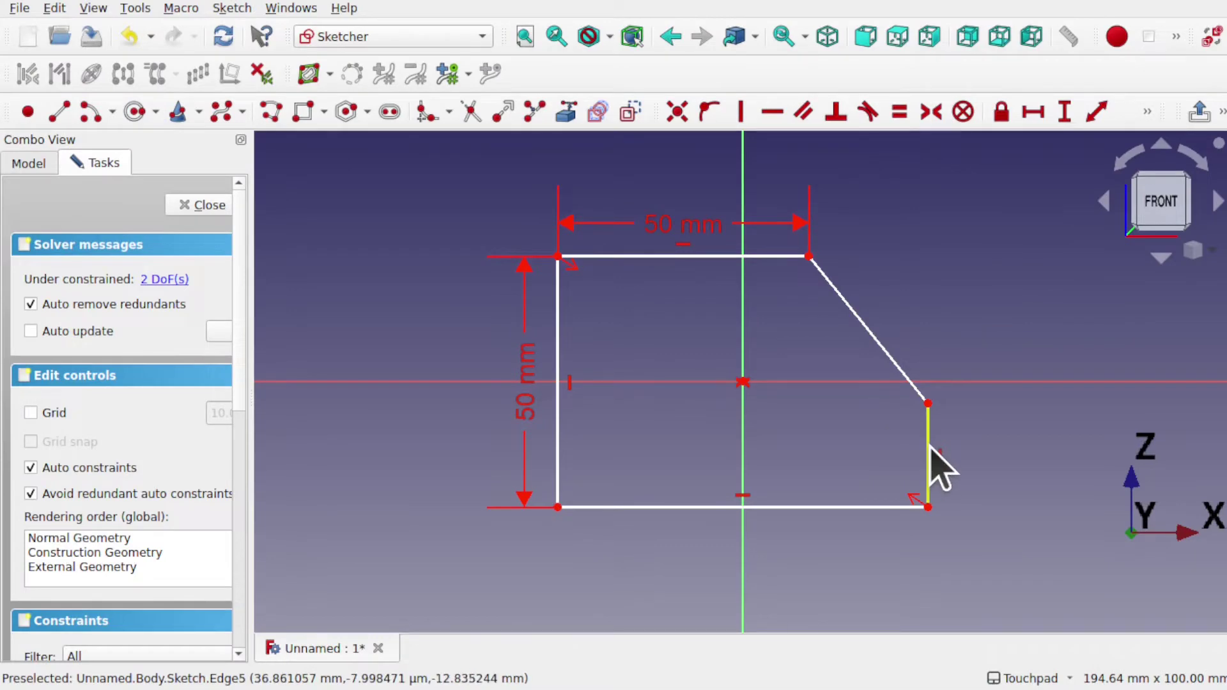
{"action": "left_click", "coordinate": [929, 460]}
{"action": "left_click", "coordinate": [1064, 120]}
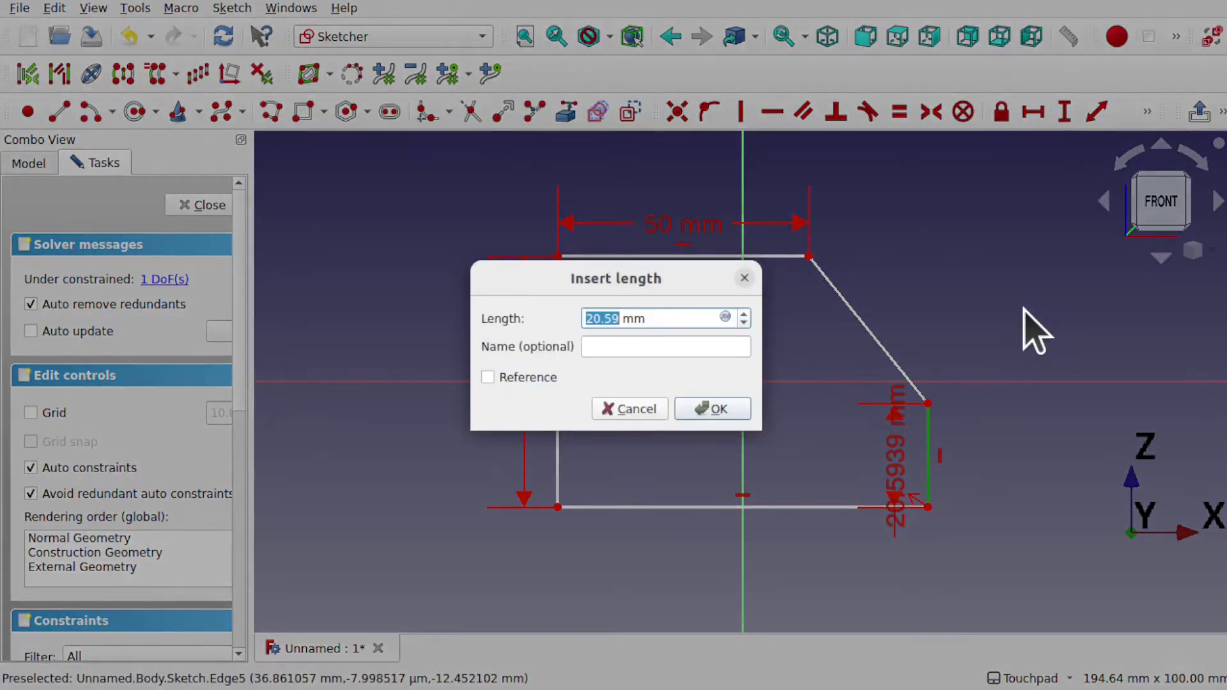
{"action": "type", "text": "5"}
{"action": "key", "text": "Return"}
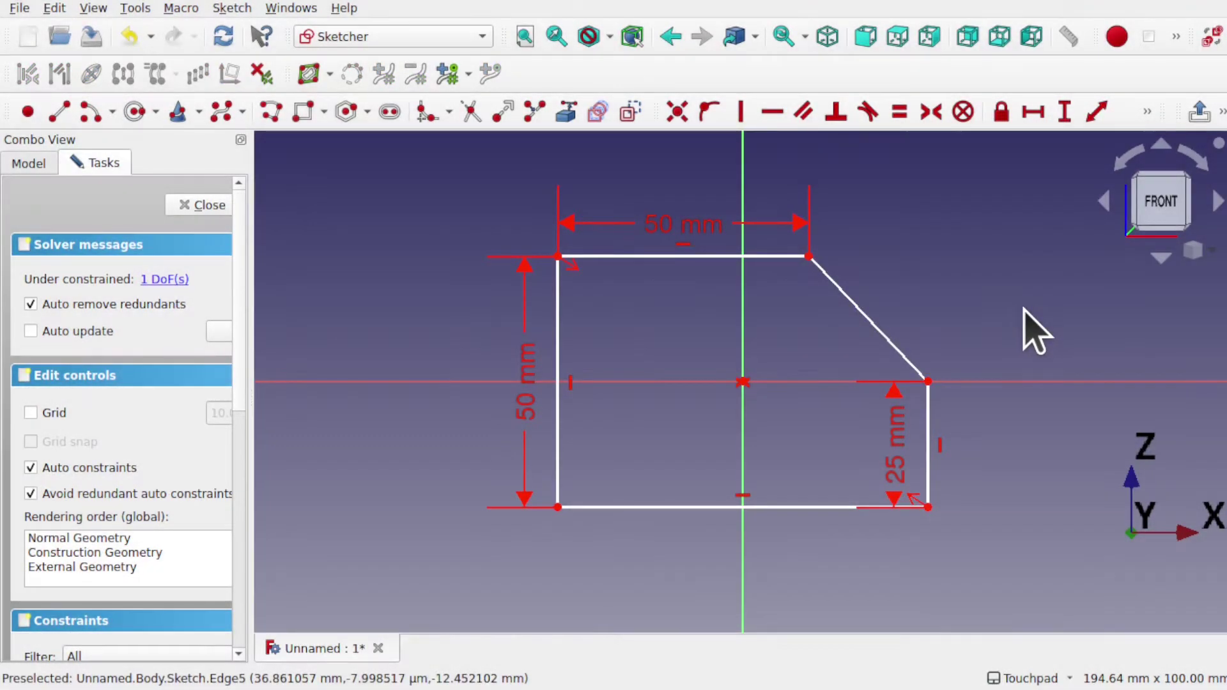
Reshape the right corner, set the bottom edge to 80 mm, and close the sketch.
{"action": "mouse_move", "coordinate": [930, 383]}
{"action": "left_mouse_down"}
{"action": "mouse_move", "coordinate": [951, 382]}
{"action": "mouse_move", "coordinate": [953, 402]}
{"action": "left_mouse_up"}
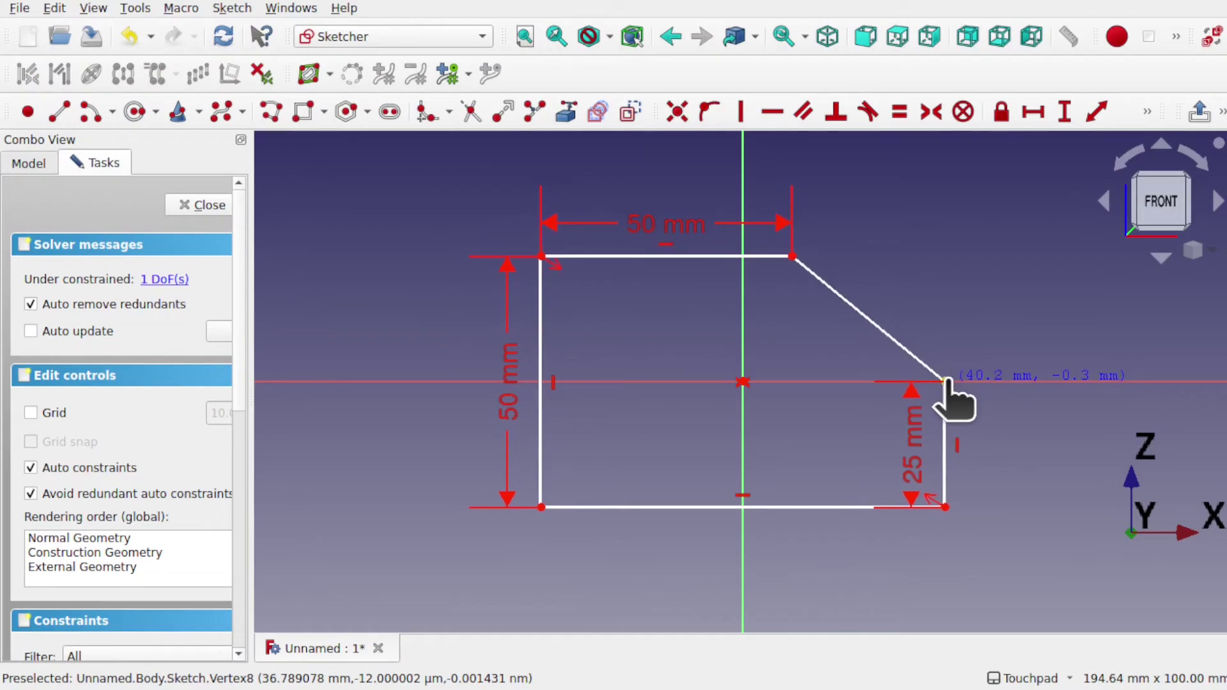
{"action": "left_click", "coordinate": [799, 507]}
{"action": "left_click", "coordinate": [1033, 113]}
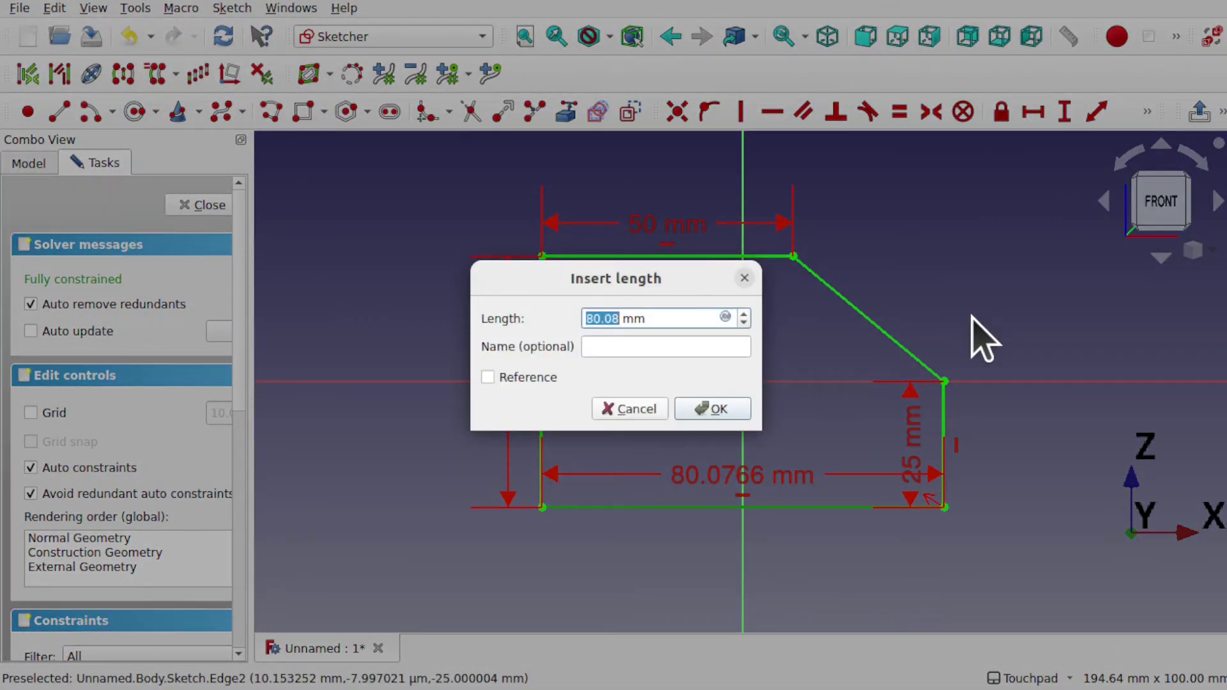
{"action": "key", "text": "Return"}
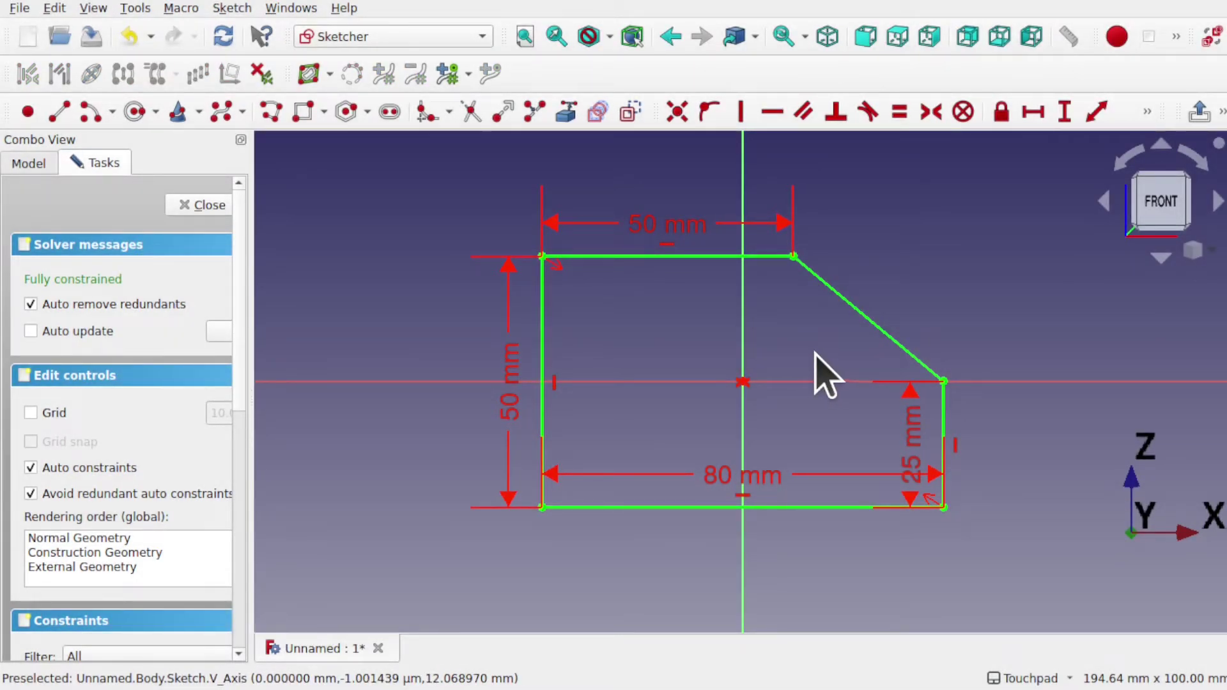
{"action": "left_click", "coordinate": [204, 206]}
Pad the sketch 40 mm, symmetric to the sketch plane.
{"action": "left_click", "coordinate": [432, 75]}
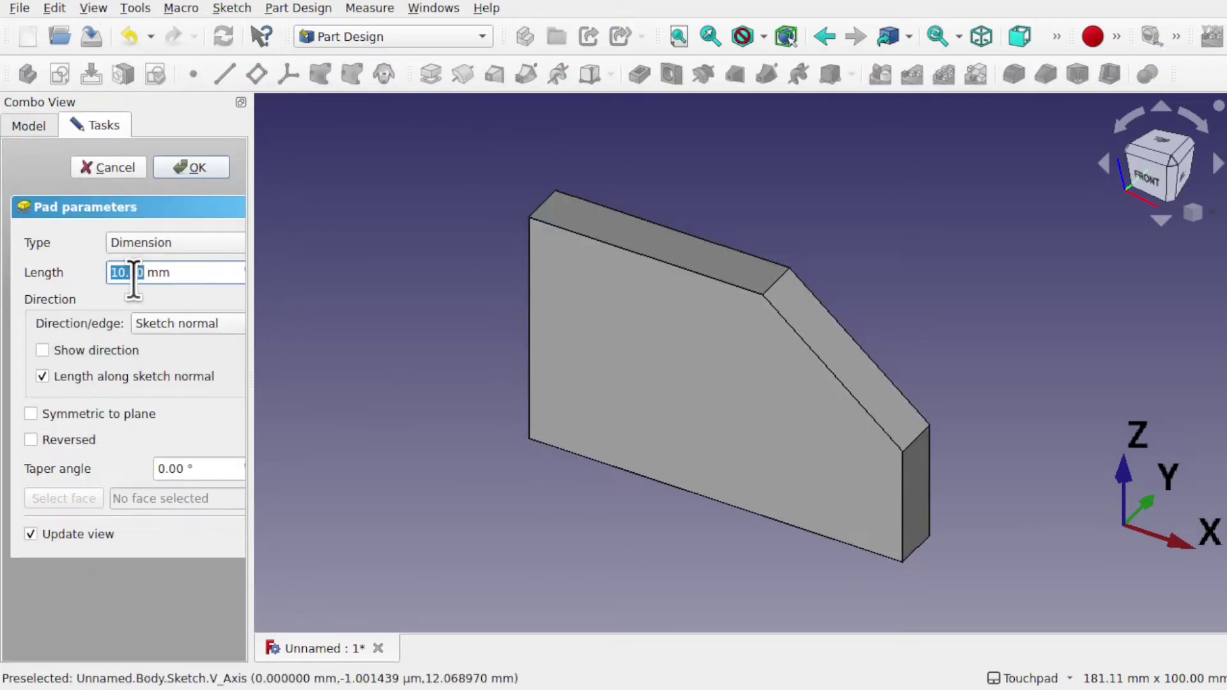
{"action": "left_click", "coordinate": [32, 414]}
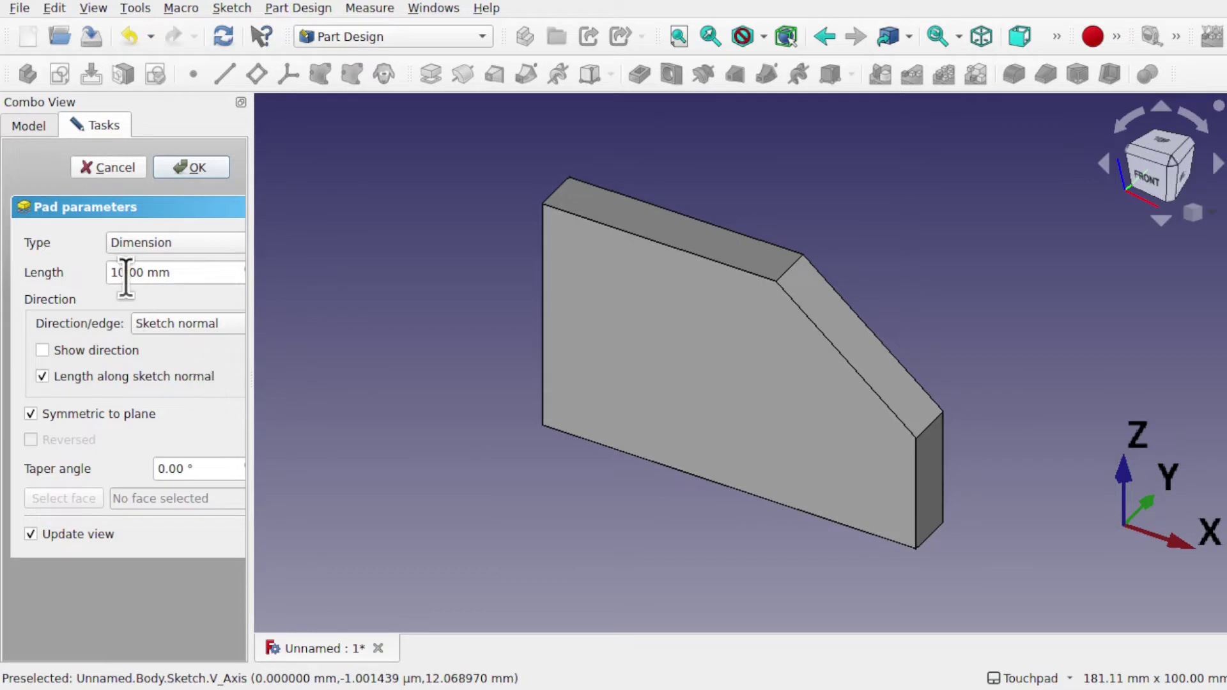
{"action": "left_click_drag", "start_coordinate": [126, 274], "coordinate": [96, 275]}
{"action": "type", "text": "60"}
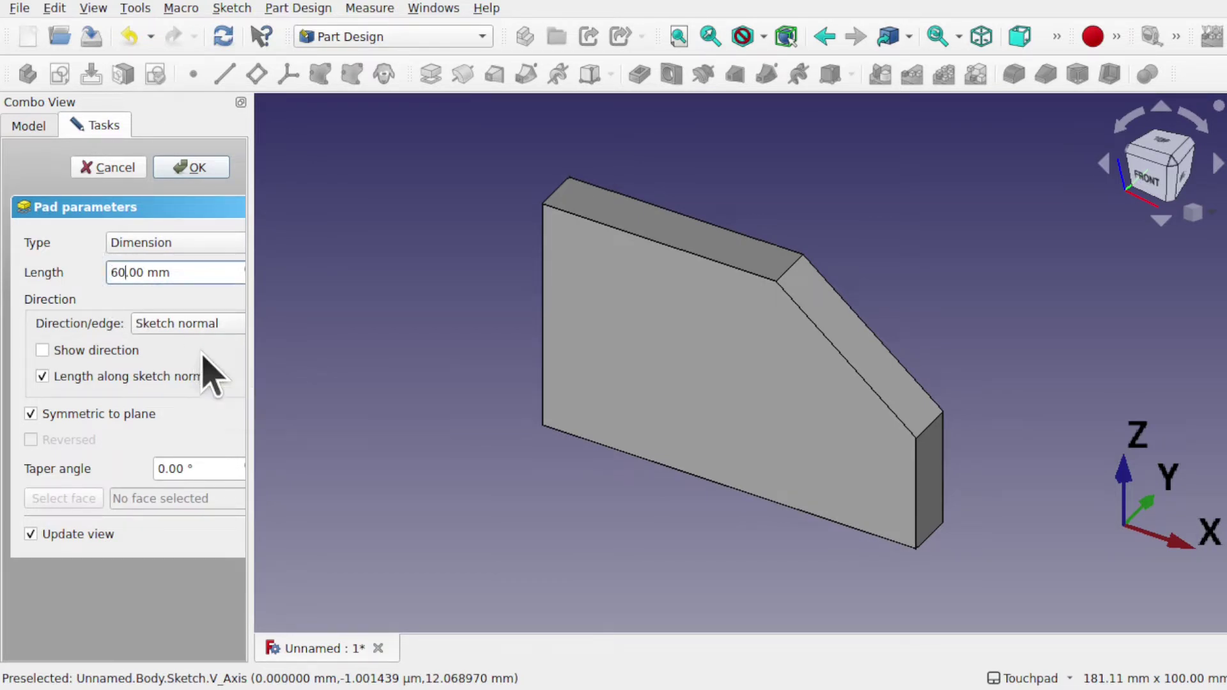
{"action": "left_click_drag", "start_coordinate": [125, 273], "coordinate": [70, 271]}
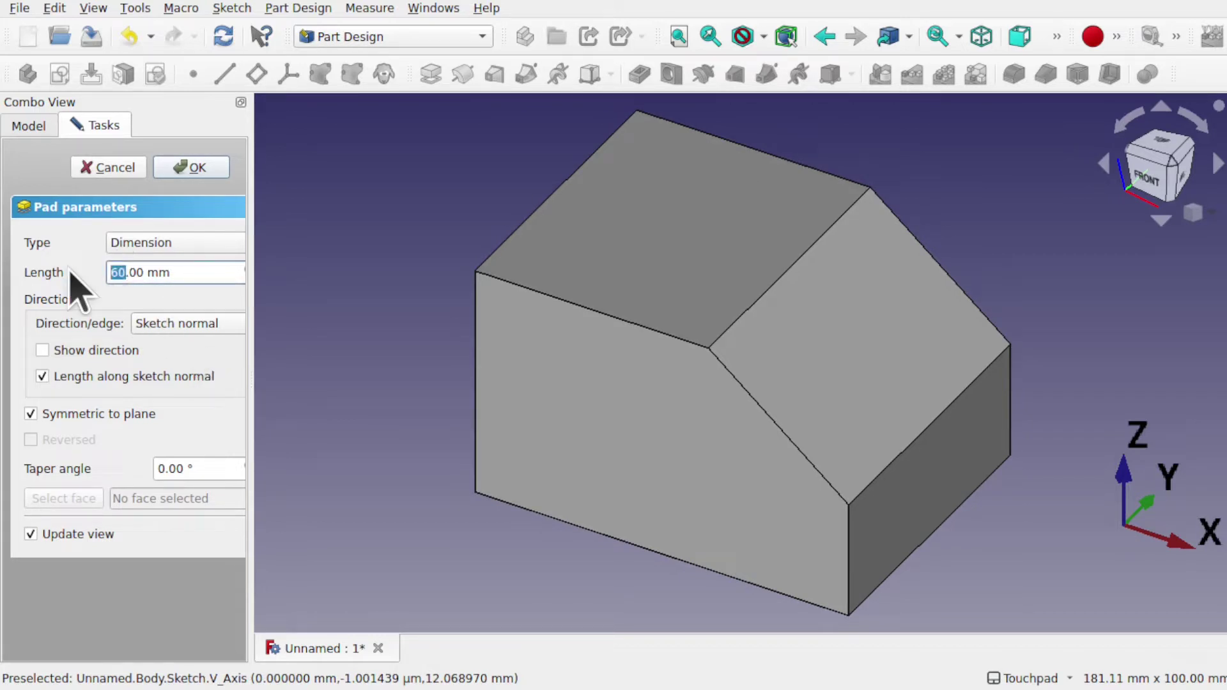
{"action": "left_click", "coordinate": [208, 170]}
{"action": "mouse_move", "coordinate": [745, 461]}
{"action": "middle_mouse_down"}
{"action": "mouse_move", "coordinate": [721, 390]}
{"action": "mouse_move", "coordinate": [580, 376]}
{"action": "mouse_move", "coordinate": [808, 348]}
{"action": "mouse_move", "coordinate": [786, 348]}
{"action": "mouse_move", "coordinate": [734, 429]}
{"action": "middle_mouse_up"}
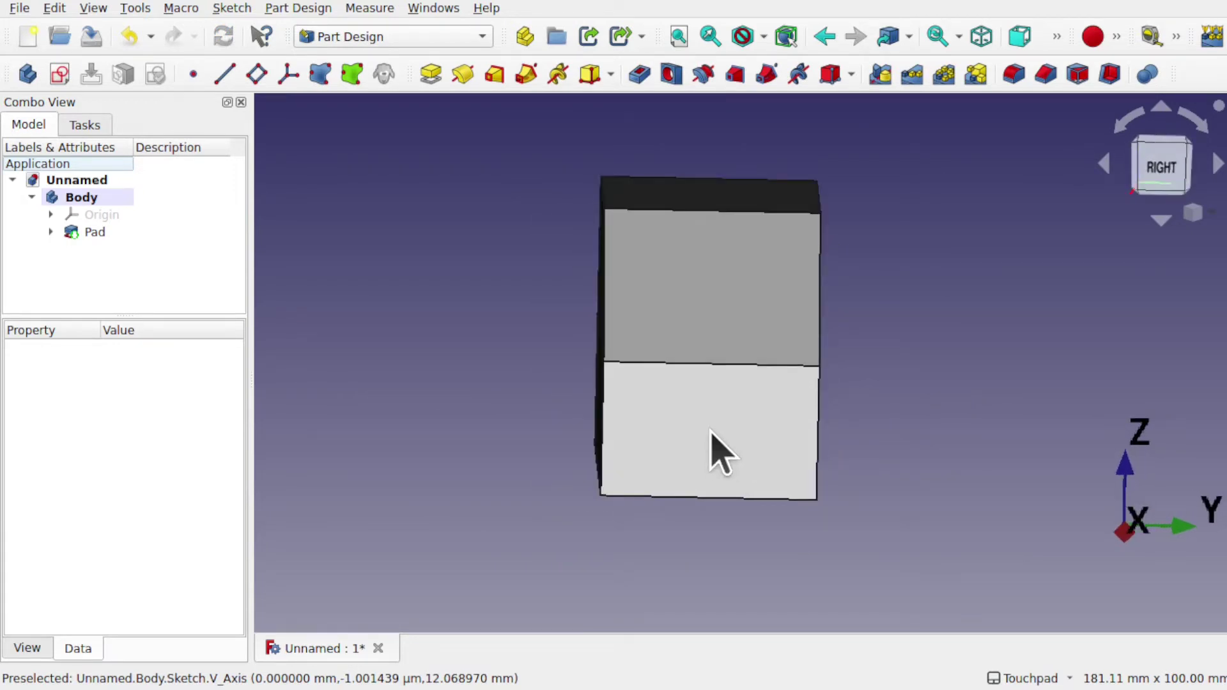
Start a new sketch on the block's side face and reference the block's top-left corner as external geometry.
{"action": "left_click", "coordinate": [711, 435]}
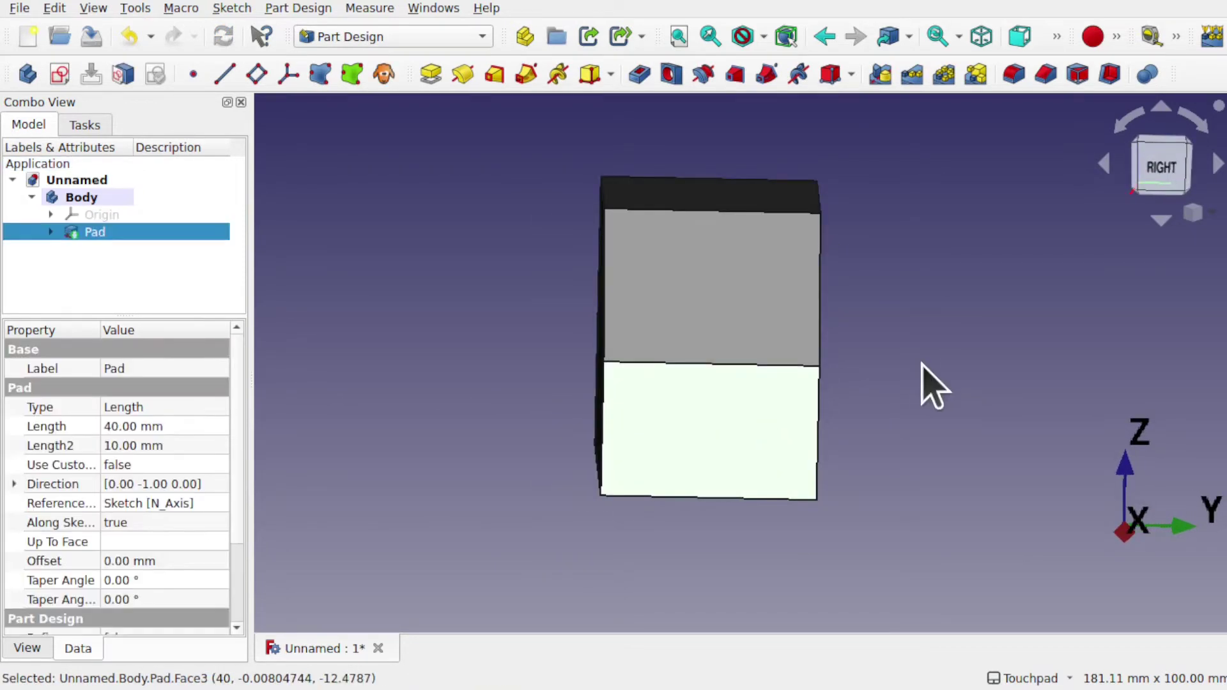
{"action": "left_click", "coordinate": [59, 74]}
{"action": "mouse_move", "coordinate": [733, 480]}
{"action": "middle_mouse_down"}
{"action": "mouse_move", "coordinate": [761, 438]}
{"action": "mouse_move", "coordinate": [765, 472]}
{"action": "mouse_move", "coordinate": [756, 420]}
{"action": "mouse_move", "coordinate": [764, 444]}
{"action": "middle_mouse_up"}
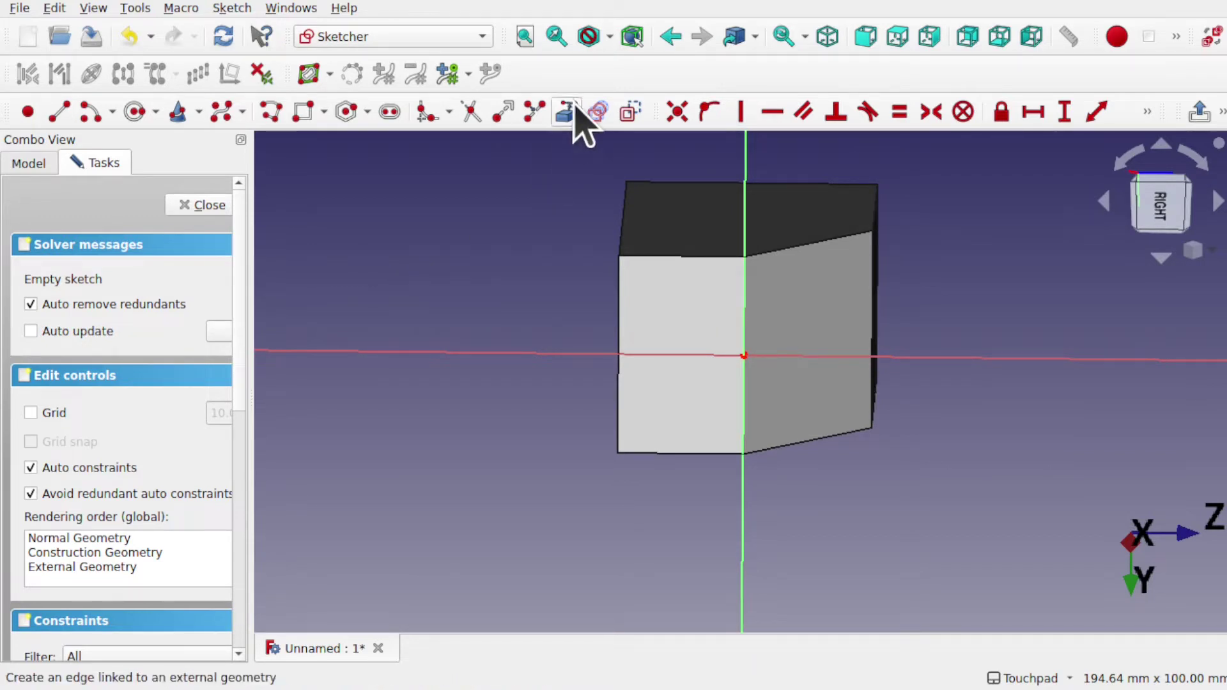
{"action": "left_click", "coordinate": [597, 112]}
{"action": "left_click", "coordinate": [619, 255]}
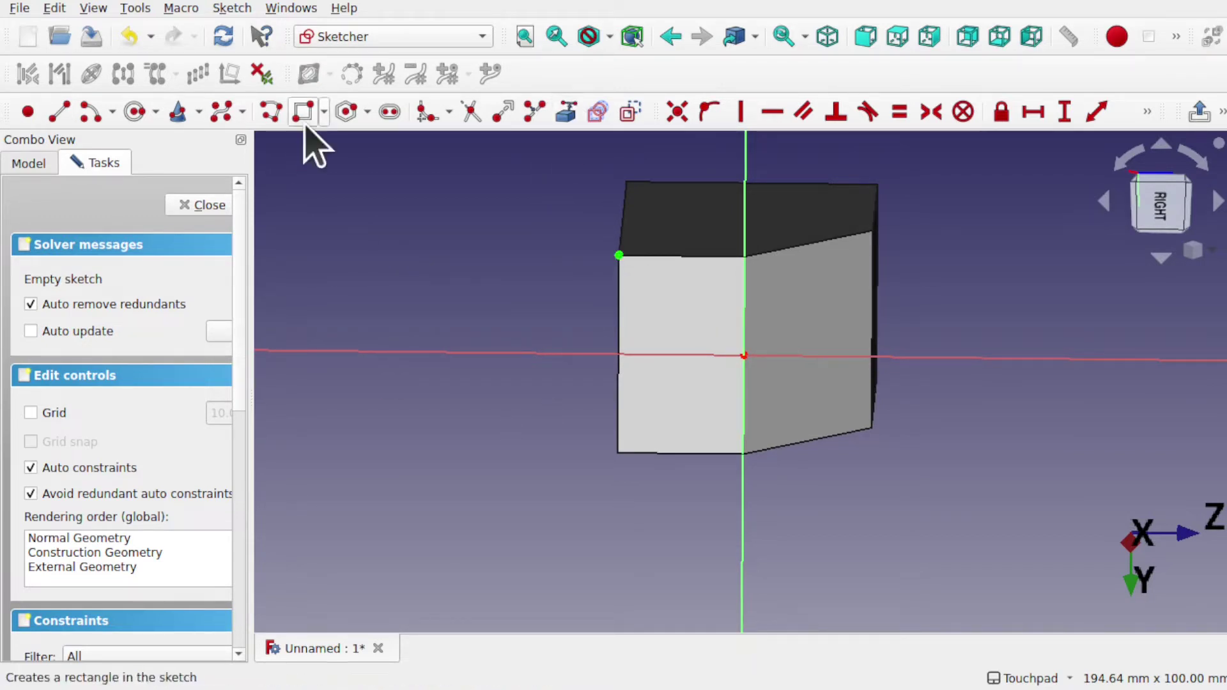
Draw a rectangle, symmetric about the horizontal axis and vertically aligned with the box corner.
{"action": "left_click", "coordinate": [606, 319]}
{"action": "left_click", "coordinate": [761, 394]}
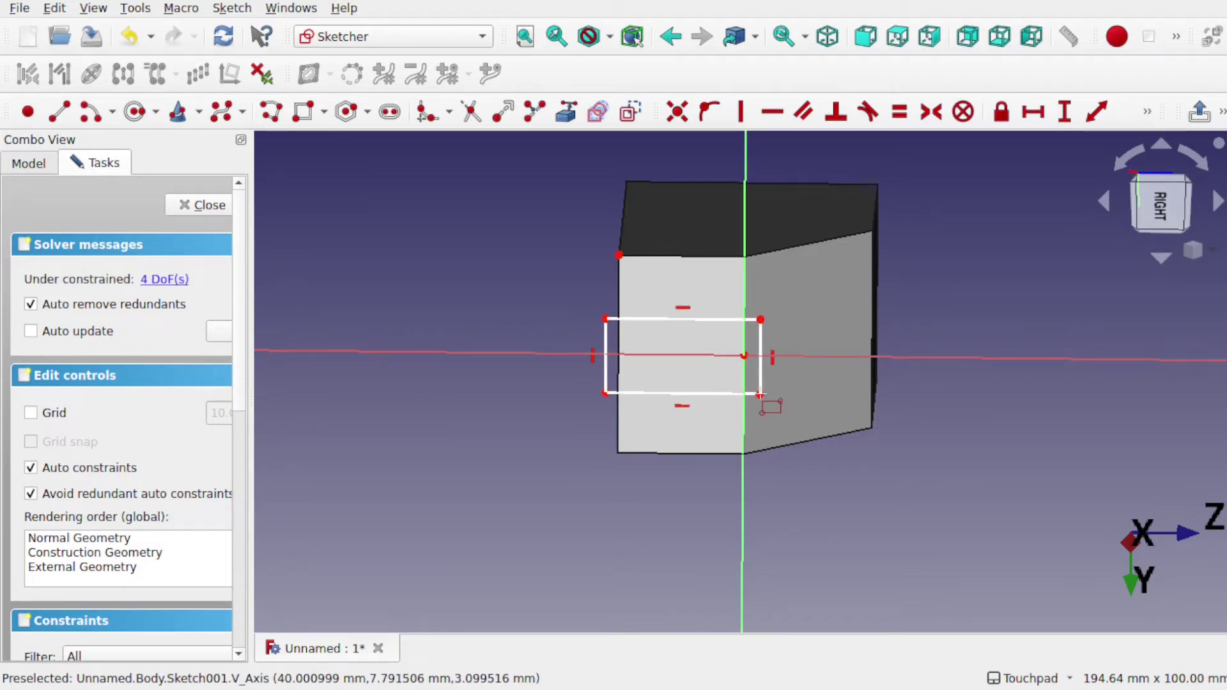
{"action": "right_click", "coordinate": [763, 396]}
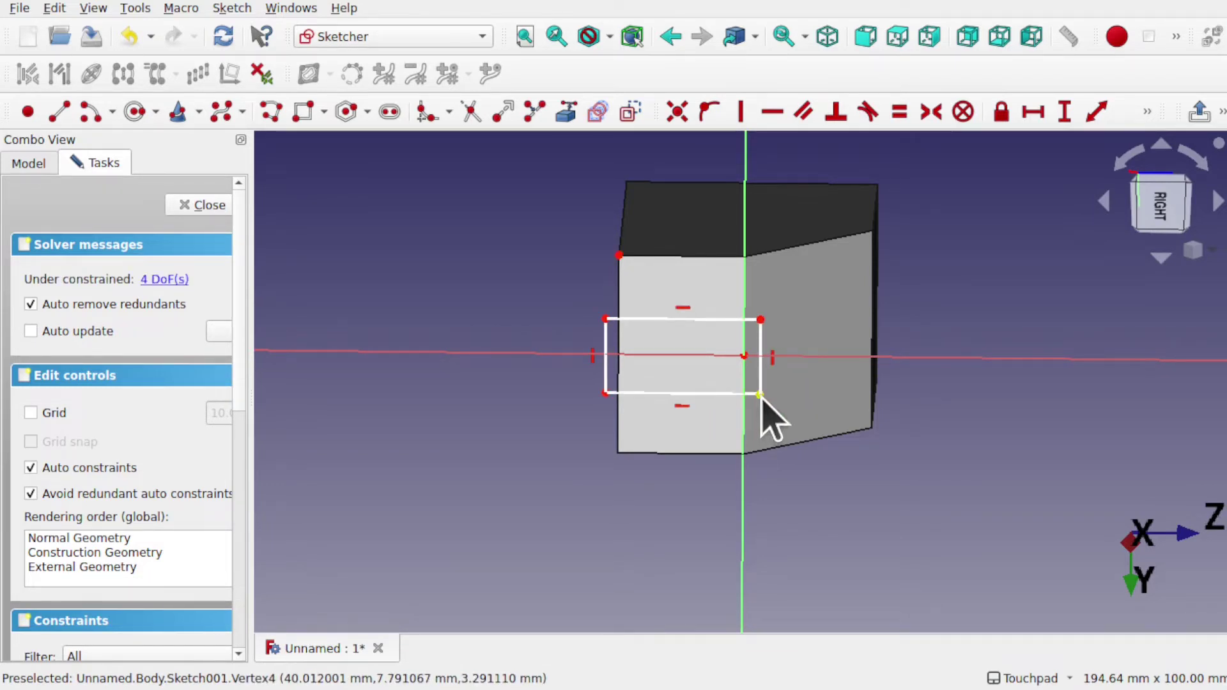
{"action": "left_click_drag", "start_coordinate": [761, 395], "coordinate": [704, 397]}
{"action": "left_click", "coordinate": [703, 320]}
{"action": "left_click", "coordinate": [704, 397]}
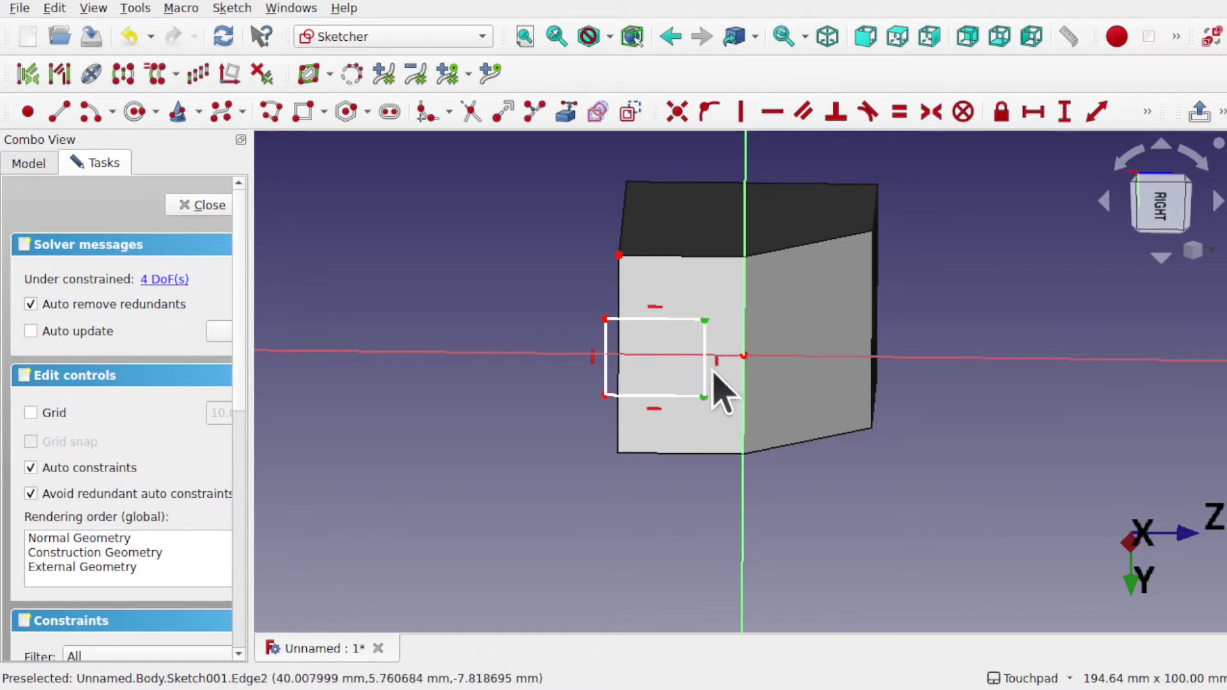
{"action": "left_click", "coordinate": [722, 356]}
{"action": "left_click", "coordinate": [931, 114]}
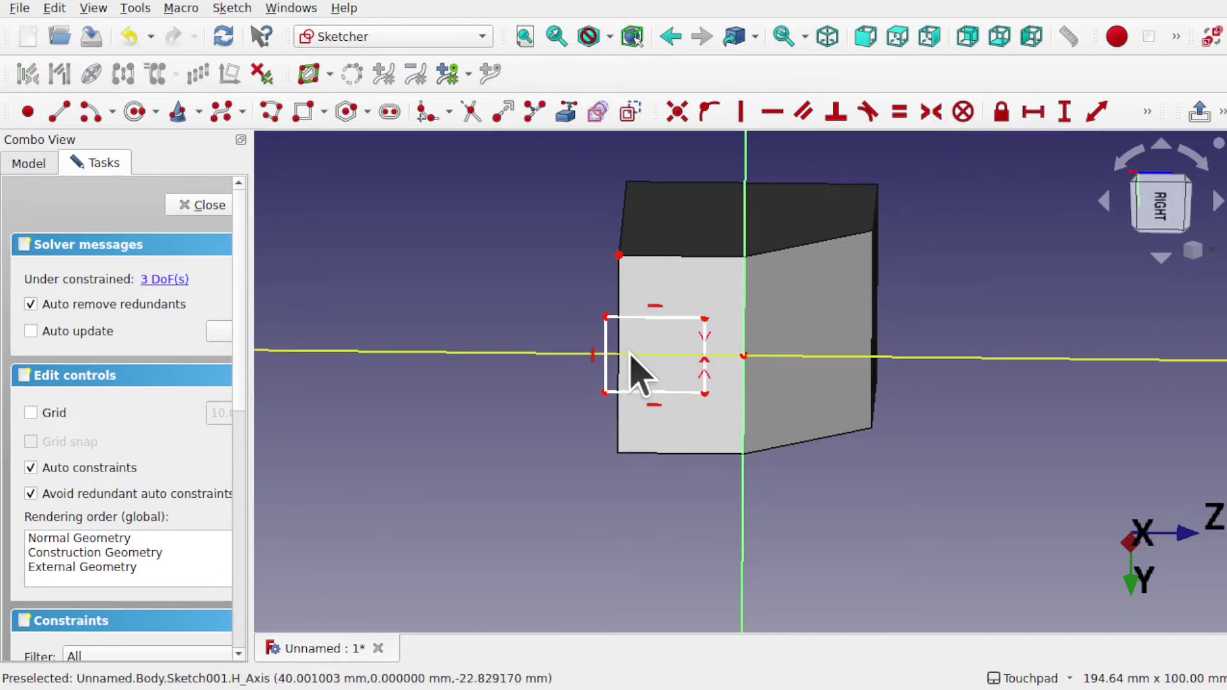
{"action": "left_click", "coordinate": [606, 317]}
{"action": "left_click", "coordinate": [620, 256]}
{"action": "left_click", "coordinate": [741, 112]}
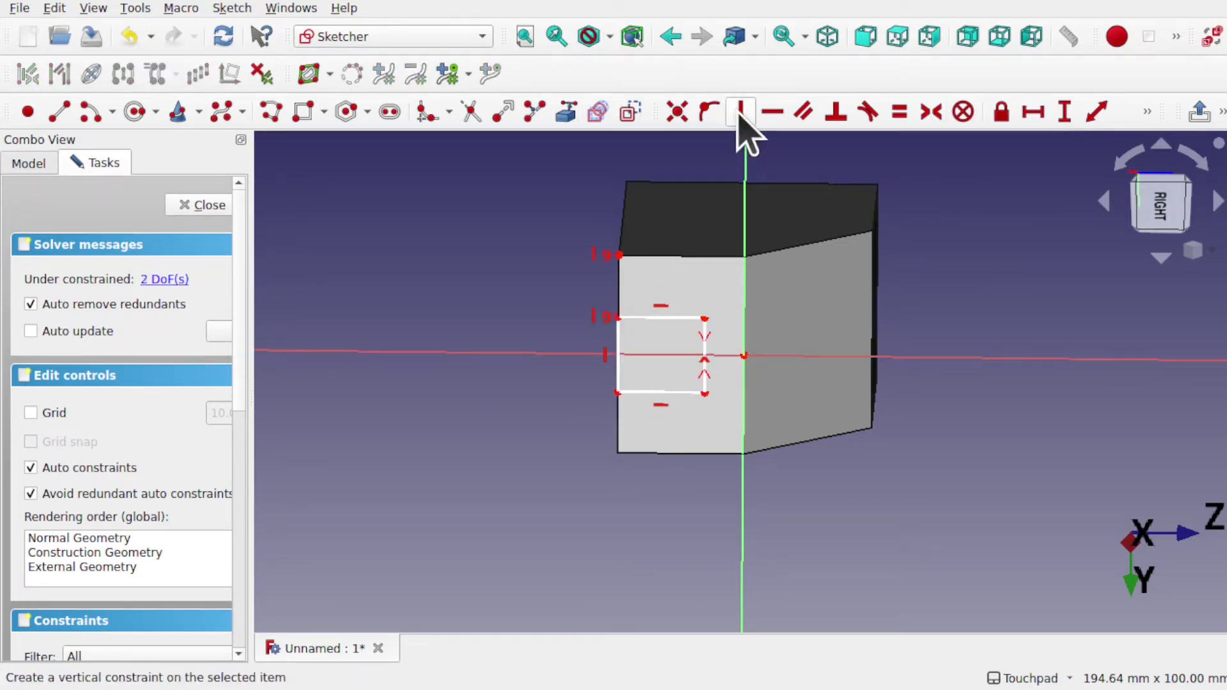
Give the rectangle a 15 mm wide top edge and a 20 mm tall left edge.
{"action": "left_click", "coordinate": [666, 317]}
{"action": "left_click", "coordinate": [1034, 113]}
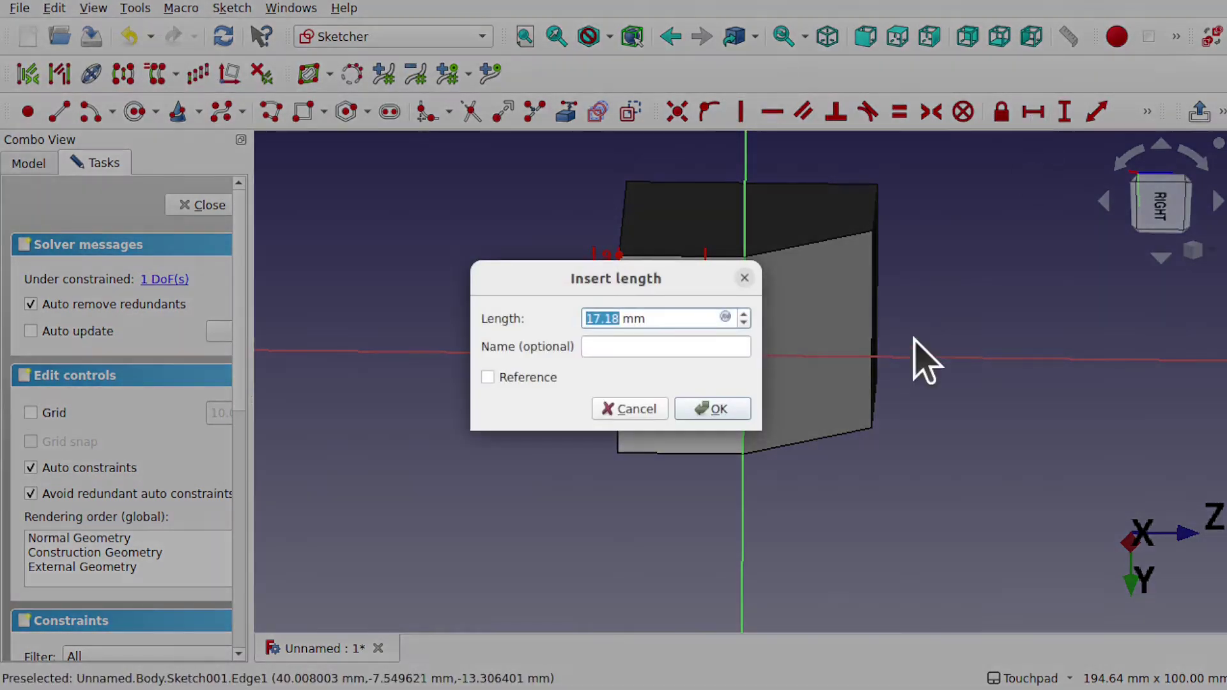
{"action": "key", "text": "Return"}
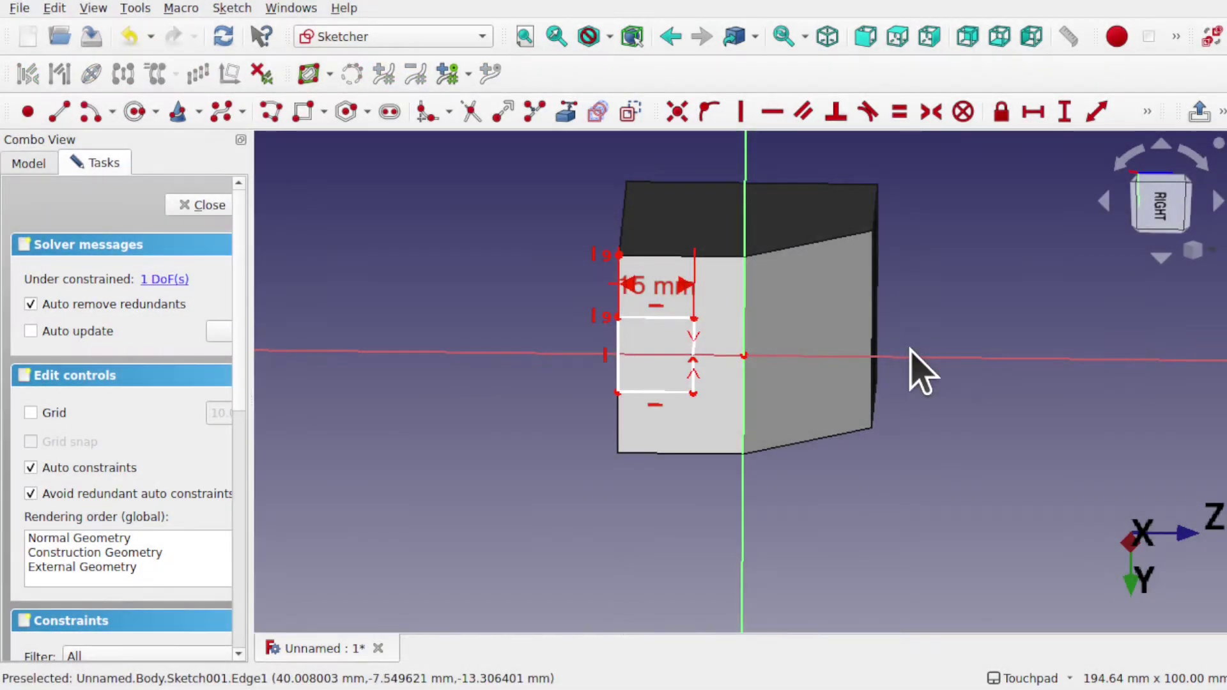
{"action": "key", "text": "3"}
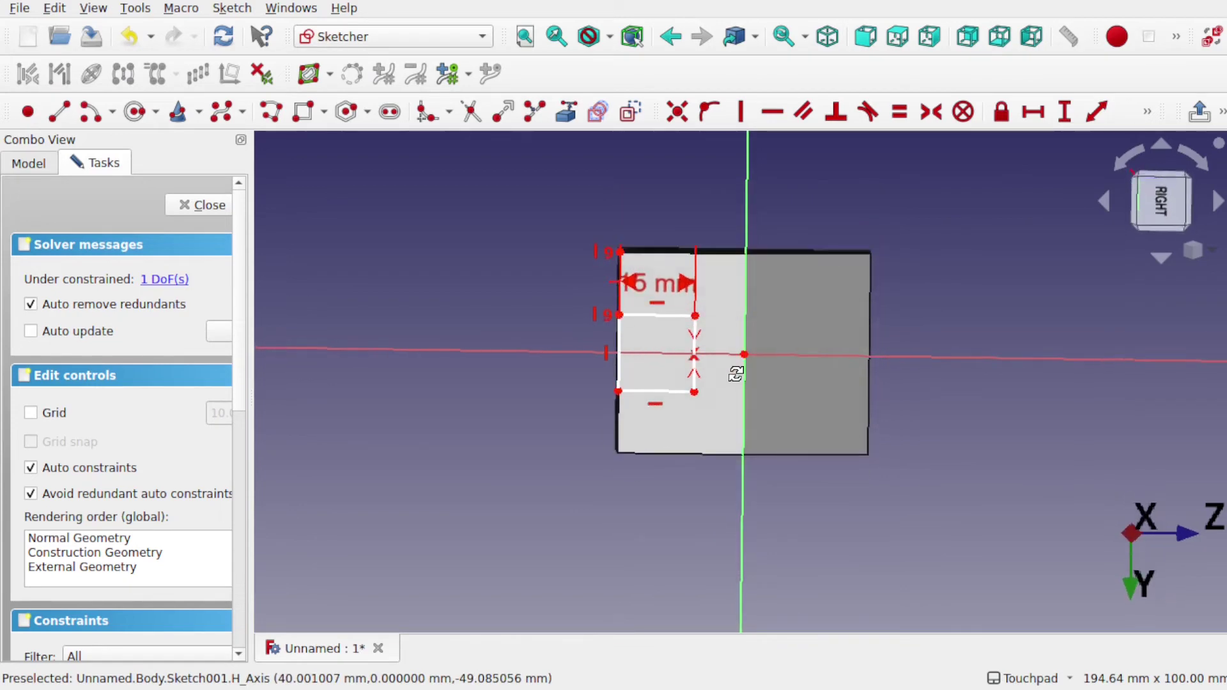
{"action": "left_click", "coordinate": [621, 377]}
{"action": "left_click", "coordinate": [1064, 112]}
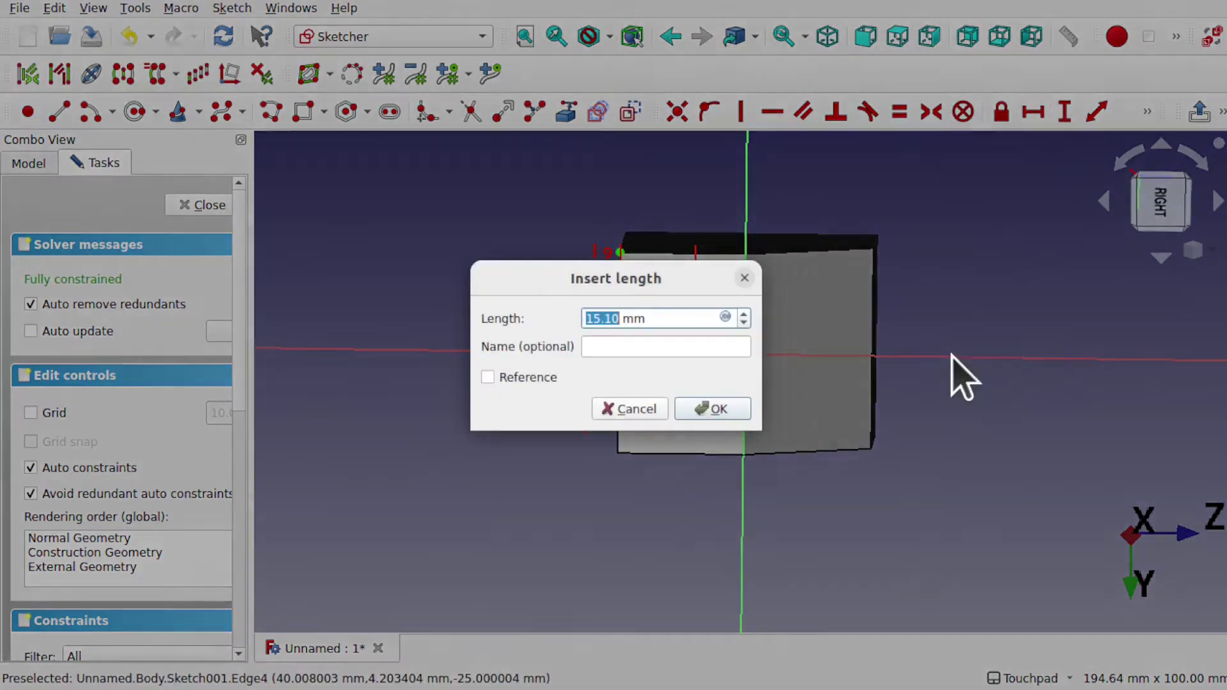
{"action": "type", "text": "20"}
{"action": "key", "text": "Return"}
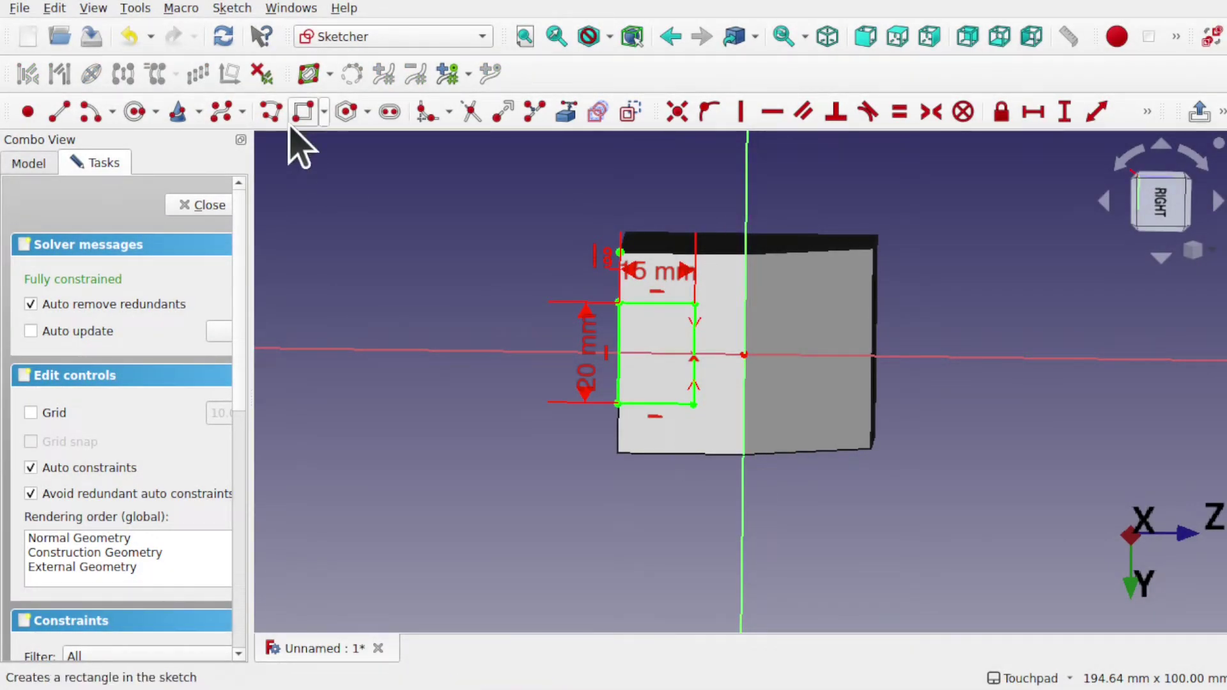
Draw a second rectangle on the right half, its left corners symmetric about the horizontal axis.
{"action": "left_click", "coordinate": [302, 112]}
{"action": "left_click", "coordinate": [745, 291]}
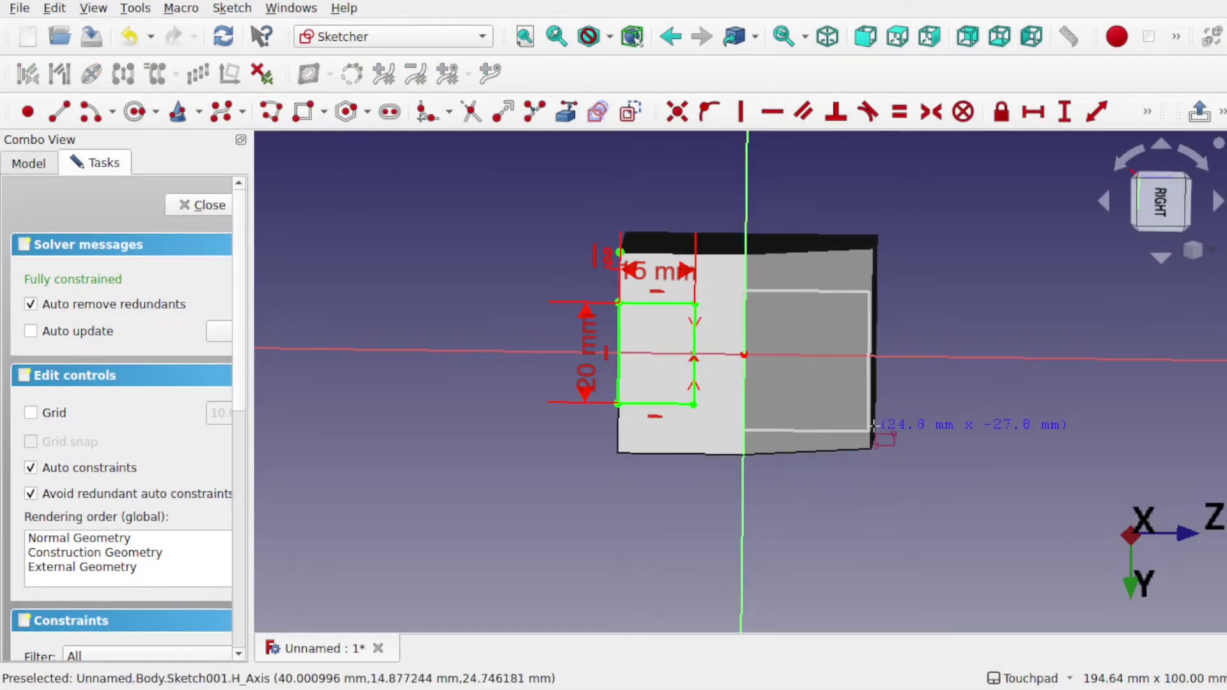
{"action": "left_click", "coordinate": [886, 418]}
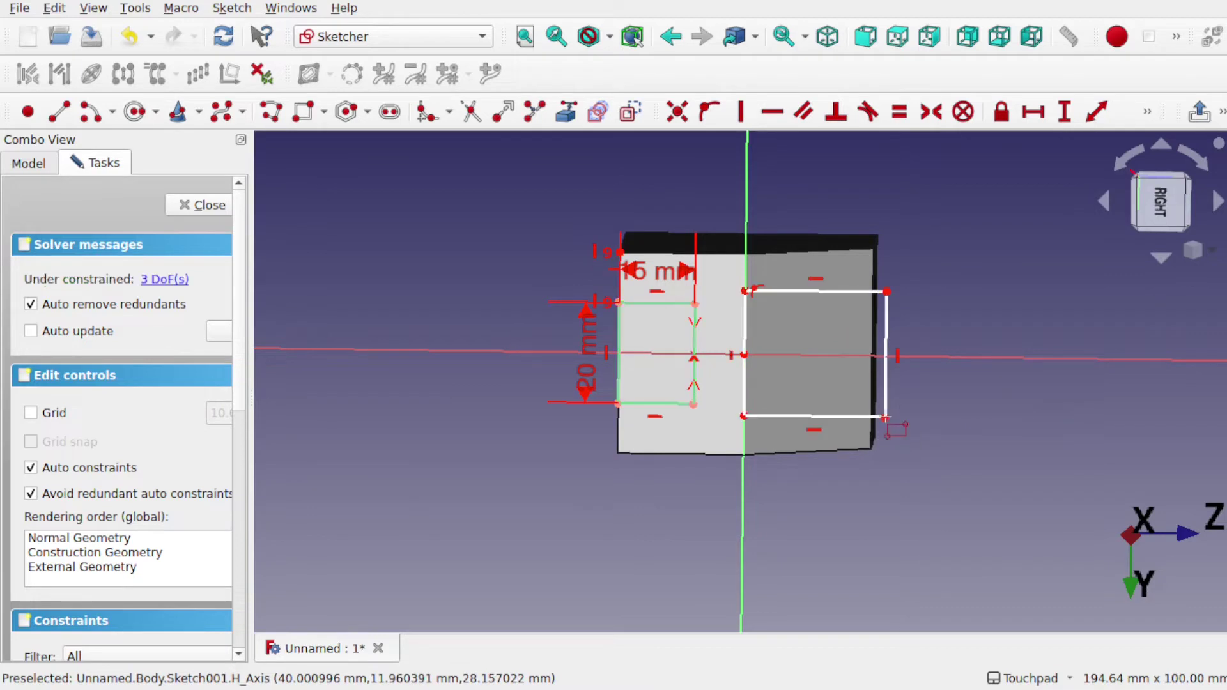
{"action": "right_click", "coordinate": [810, 491]}
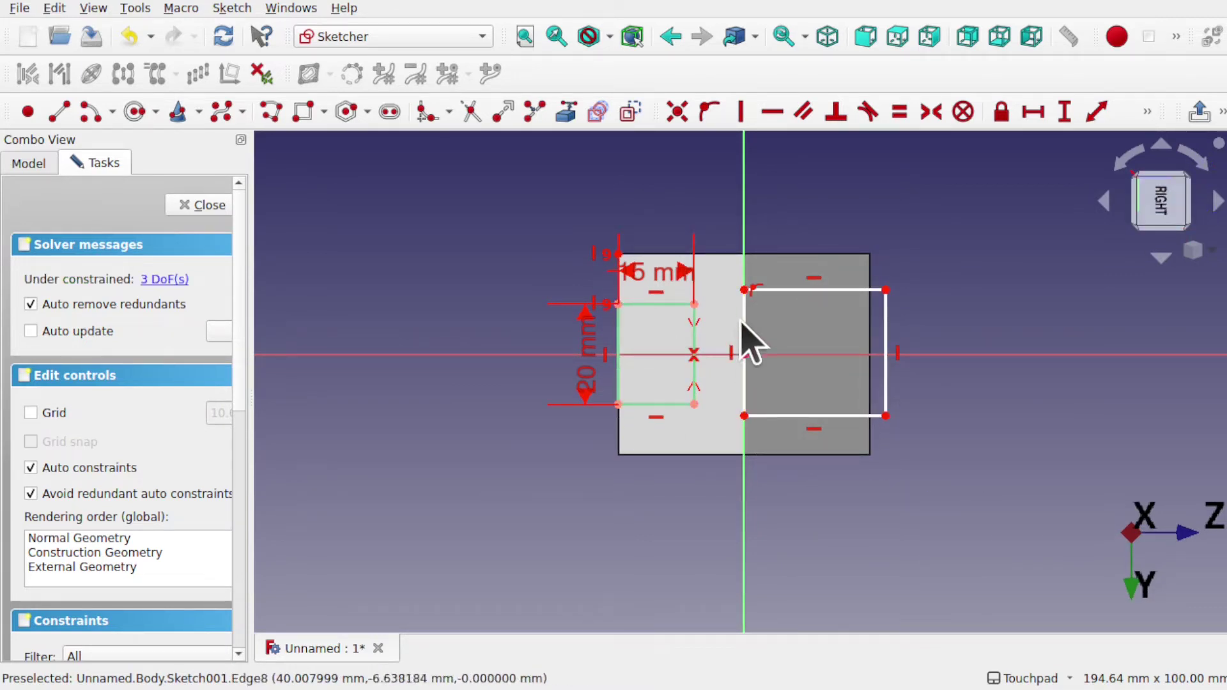
{"action": "left_click", "coordinate": [744, 291]}
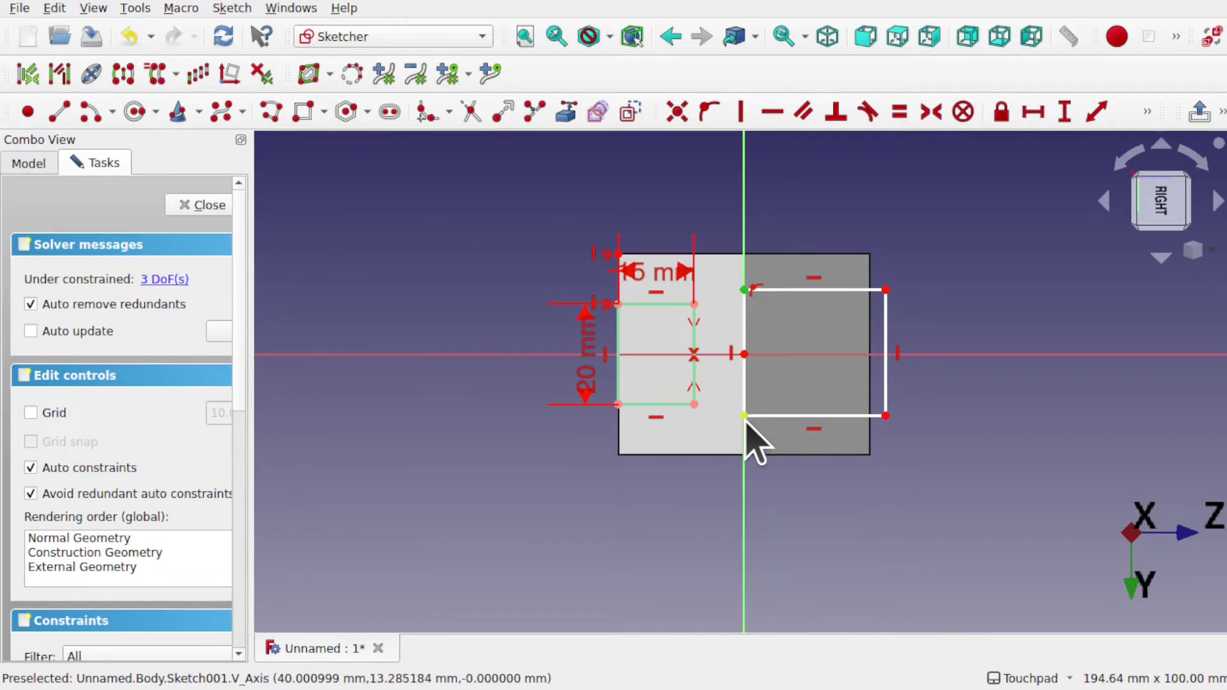
{"action": "left_click", "coordinate": [745, 416]}
{"action": "left_click", "coordinate": [745, 355]}
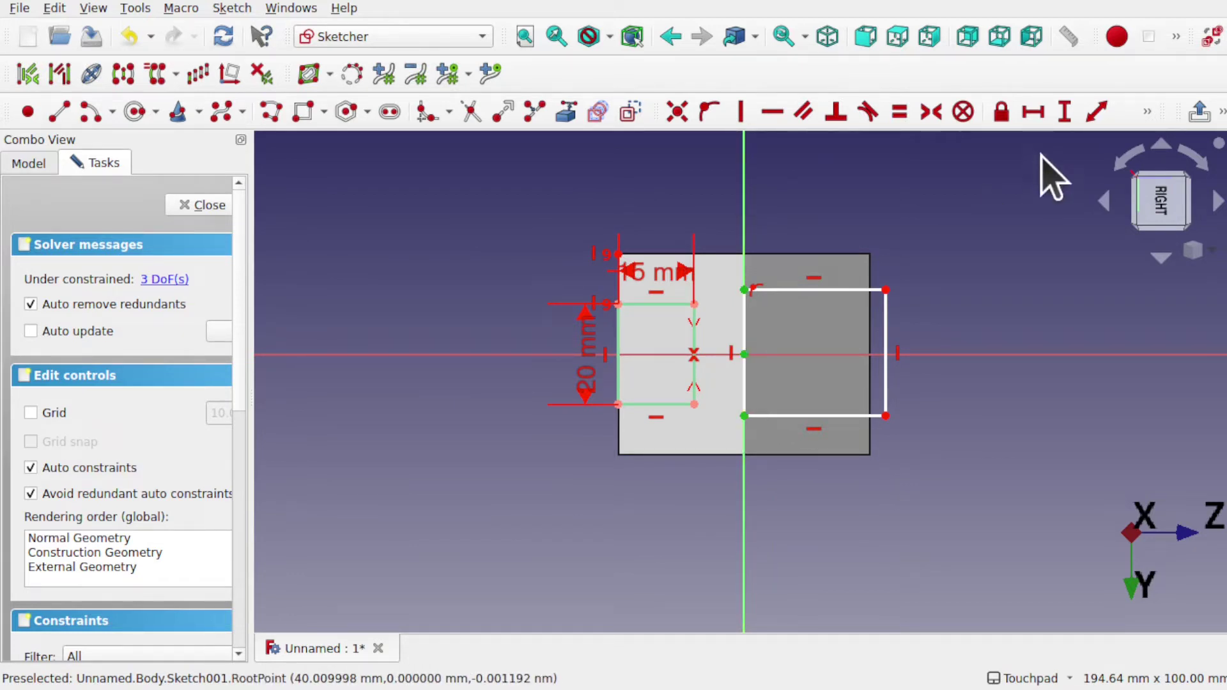
{"action": "left_click", "coordinate": [931, 112]}
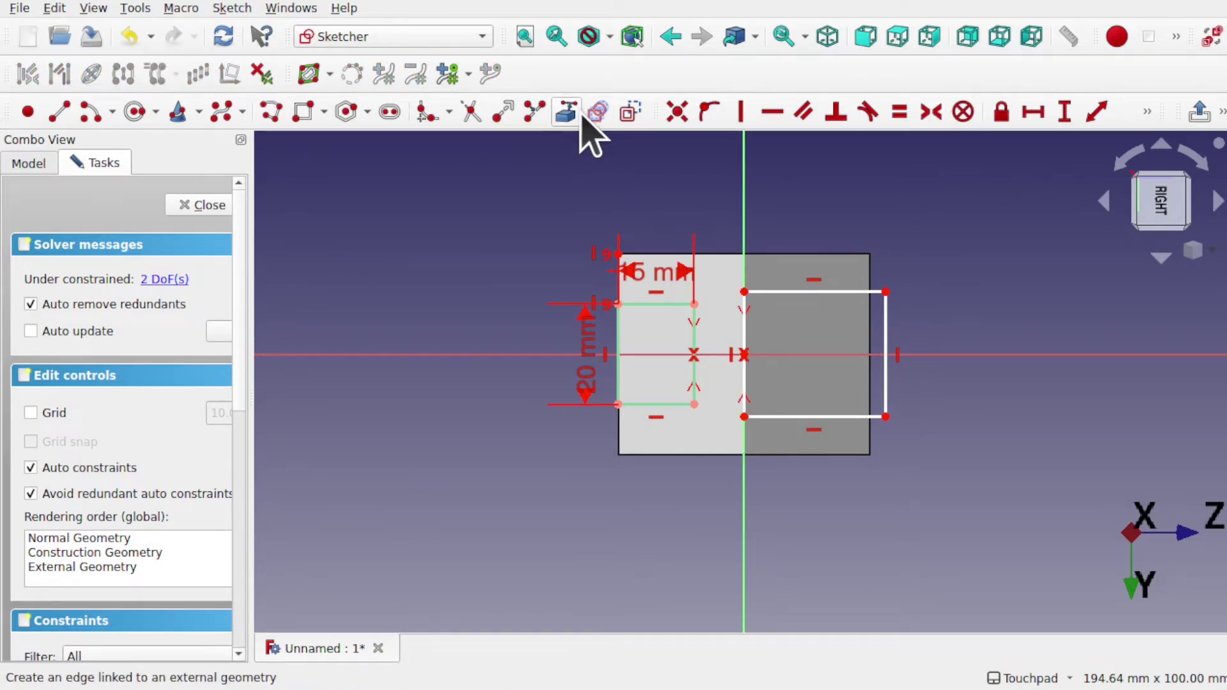
Set an 8 mm vertical distance from the box's top corner to the rectangle's top-left corner.
{"action": "left_click", "coordinate": [745, 292]}
{"action": "left_click", "coordinate": [619, 255]}
{"action": "left_click", "coordinate": [1064, 112]}
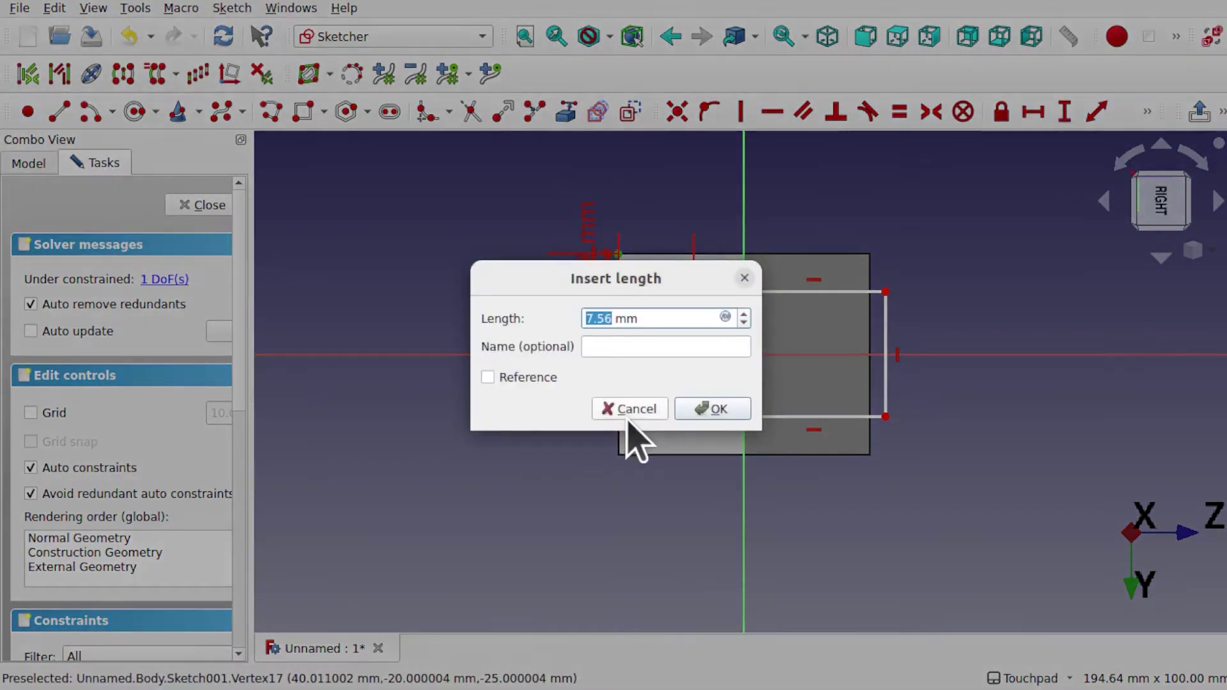
{"action": "left_click", "coordinate": [642, 412]}
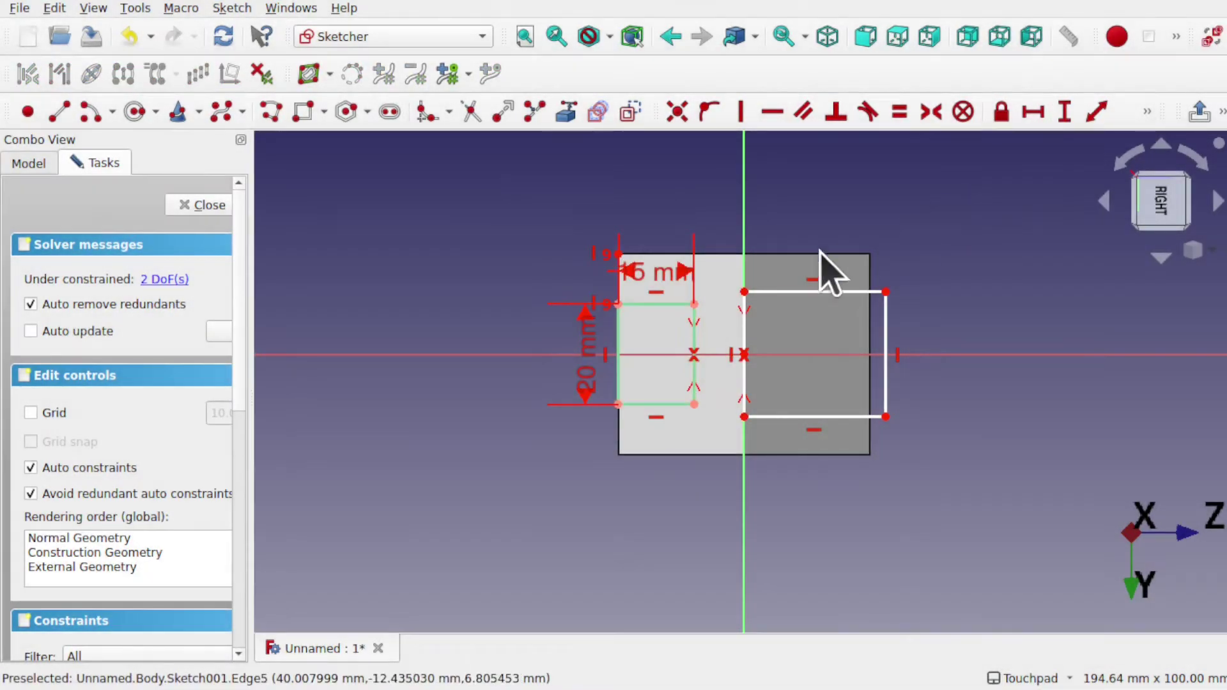
{"action": "left_click", "coordinate": [745, 292]}
{"action": "left_click", "coordinate": [620, 255]}
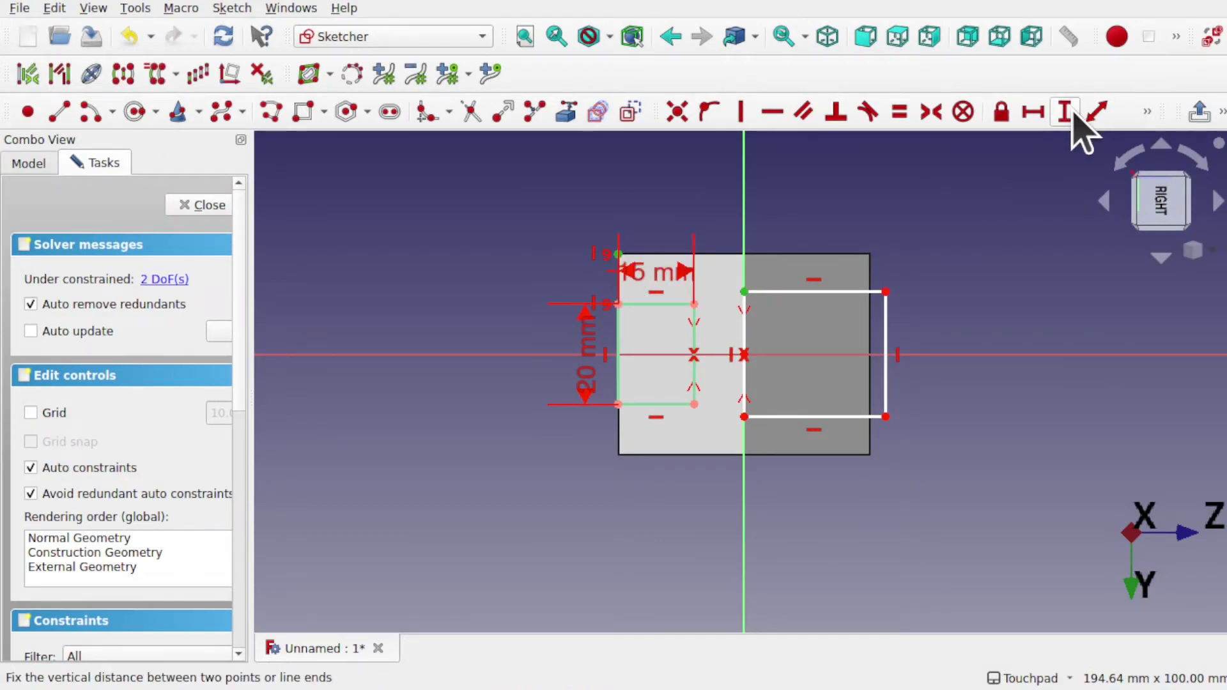
{"action": "left_click", "coordinate": [1065, 112]}
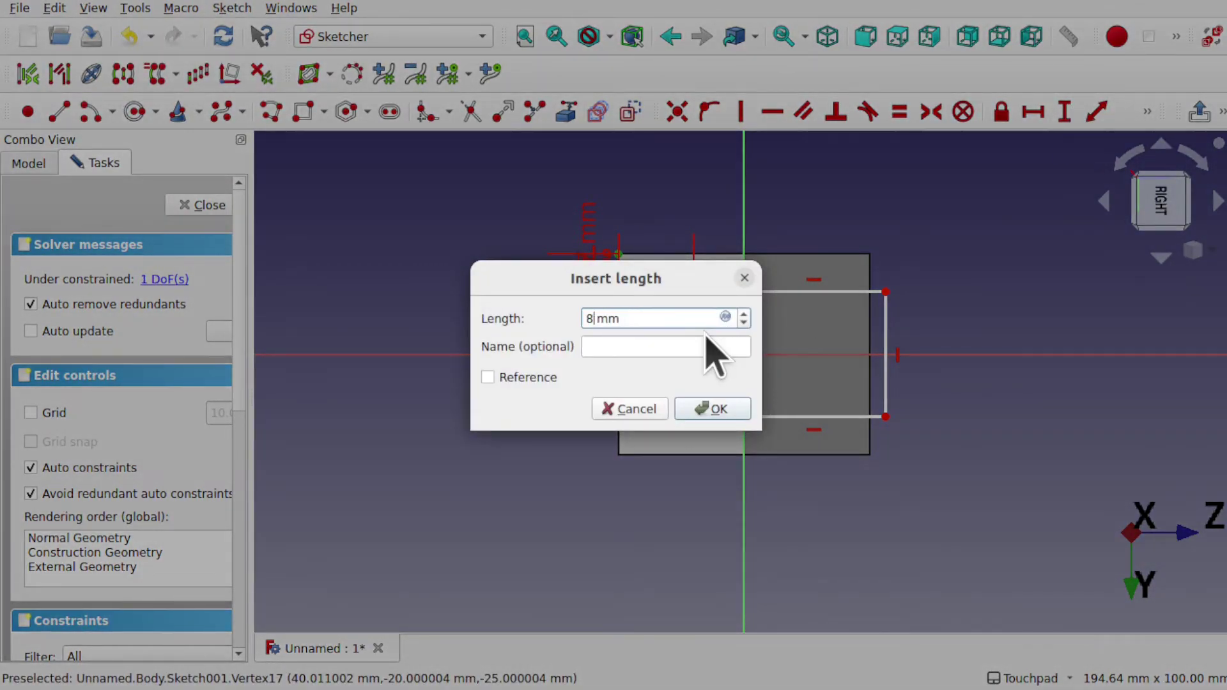
{"action": "left_click", "coordinate": [713, 409]}
Tidy the dimension labels, align the rectangle's right corner vertically with the box's top-right corner, and close the sketch.
{"action": "left_click_drag", "start_coordinate": [639, 275], "coordinate": [804, 195]}
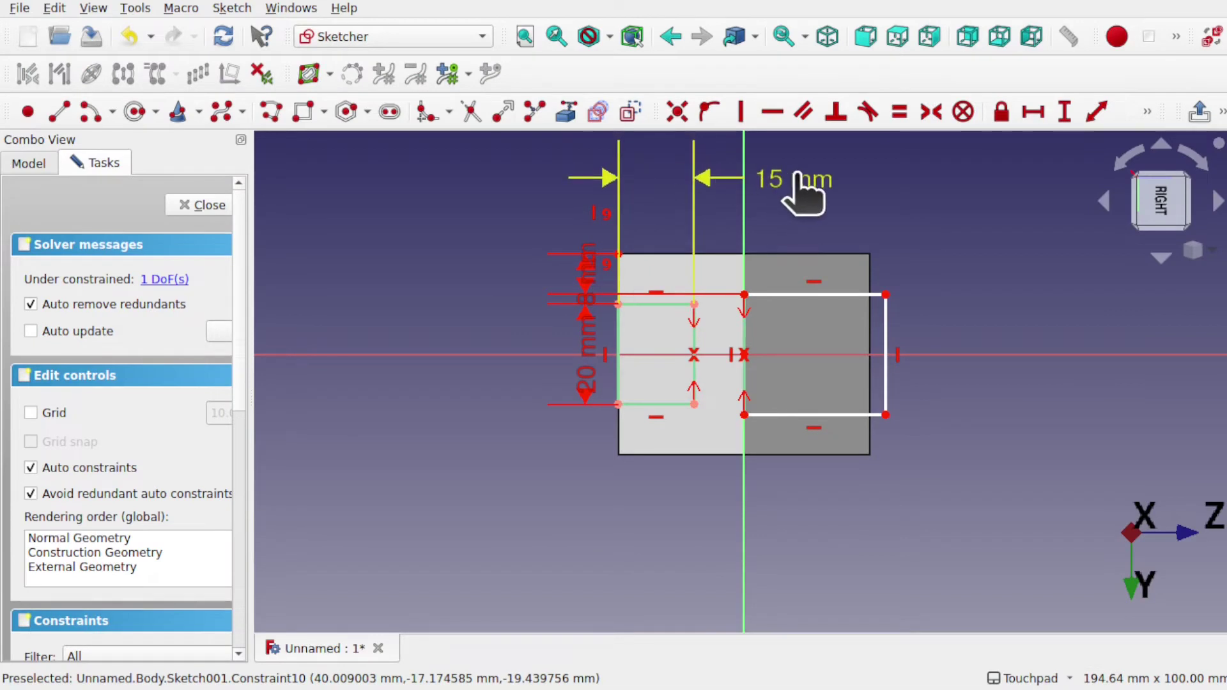
{"action": "mouse_move", "coordinate": [589, 301]}
{"action": "left_mouse_down"}
{"action": "mouse_move", "coordinate": [447, 260]}
{"action": "mouse_move", "coordinate": [466, 200]}
{"action": "left_mouse_up"}
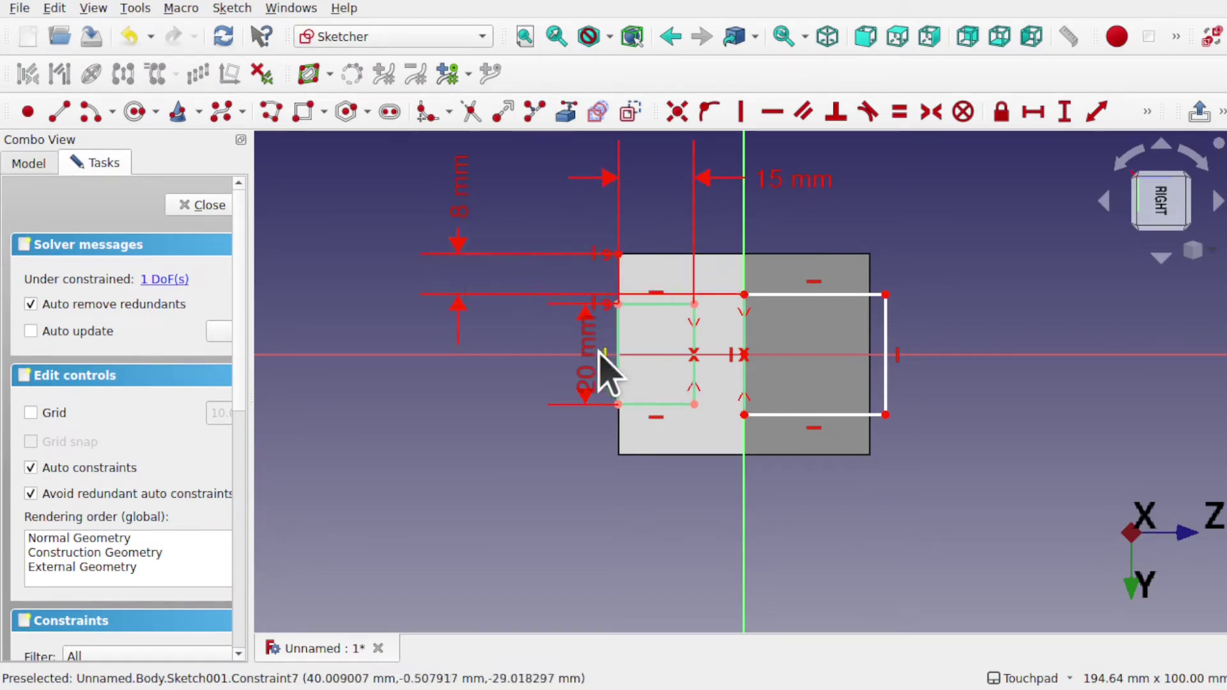
{"action": "mouse_move", "coordinate": [601, 358]}
{"action": "left_mouse_down"}
{"action": "mouse_move", "coordinate": [466, 466]}
{"action": "mouse_move", "coordinate": [471, 520]}
{"action": "left_mouse_up"}
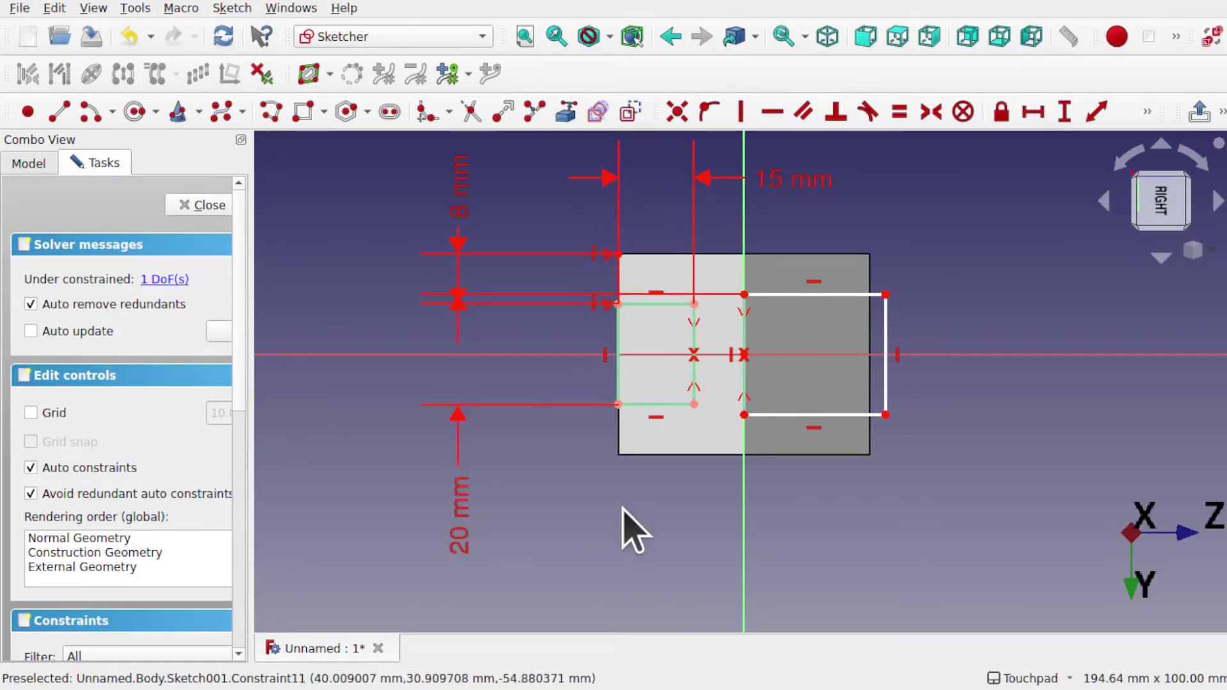
{"action": "key", "text": "l"}
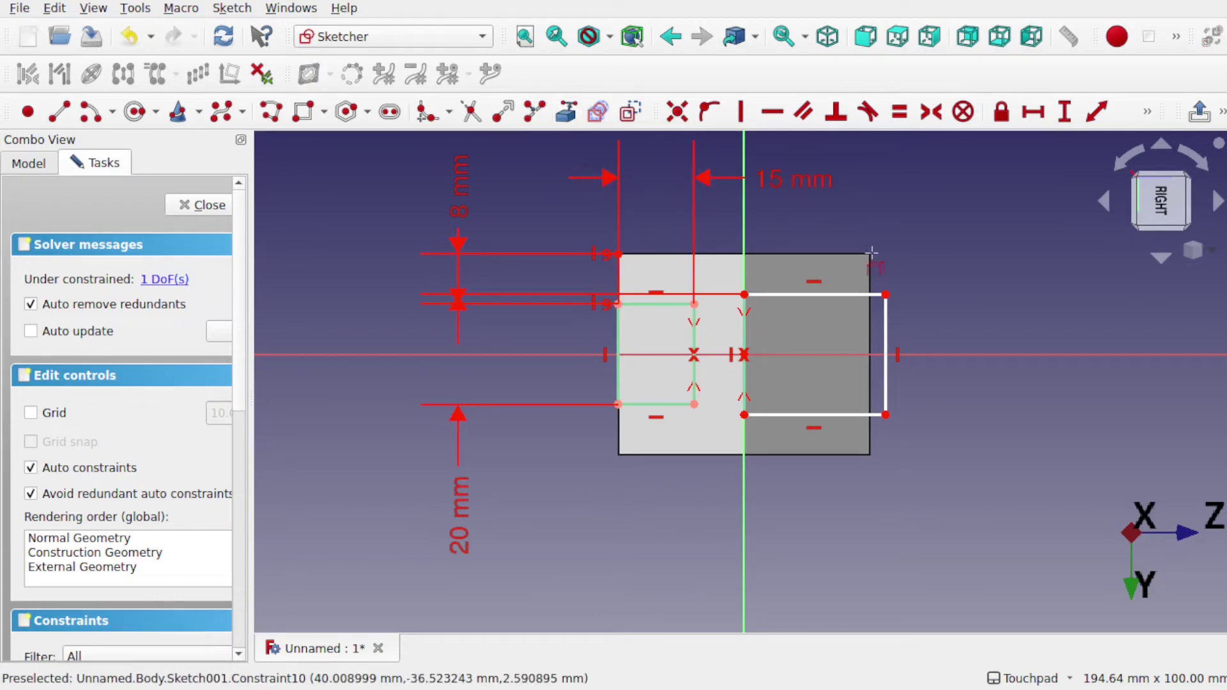
{"action": "middle_click_drag", "start_coordinate": [874, 259], "coordinate": [909, 181]}
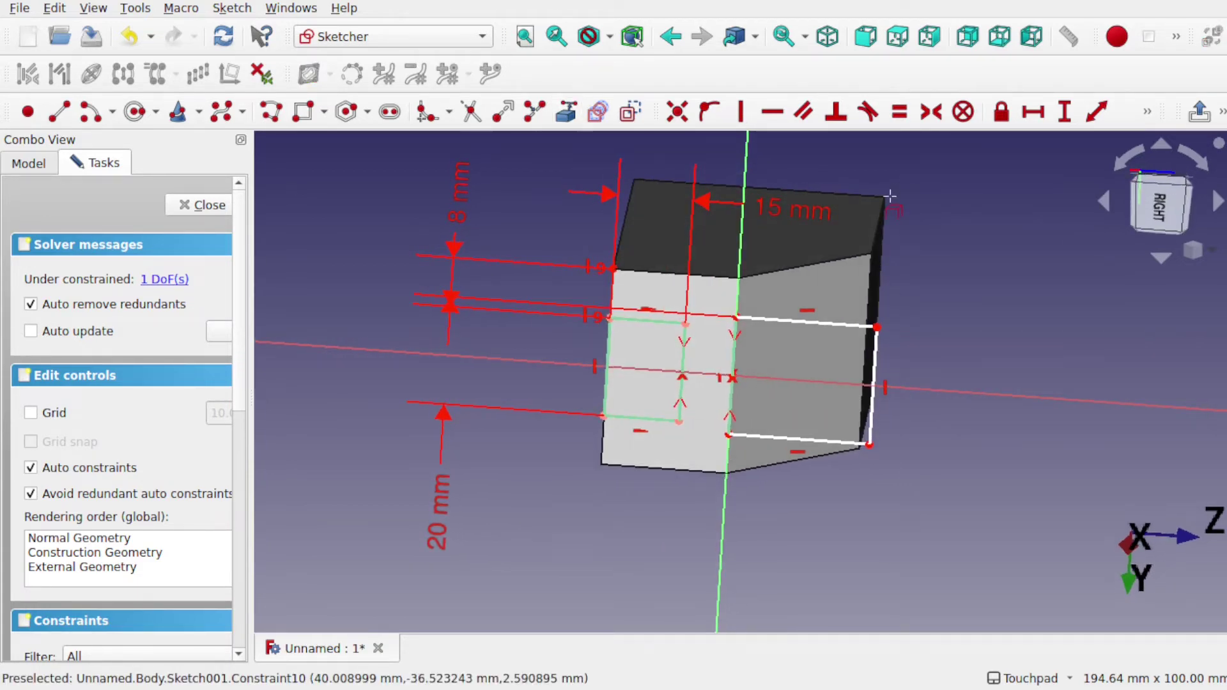
{"action": "left_click", "coordinate": [888, 196]}
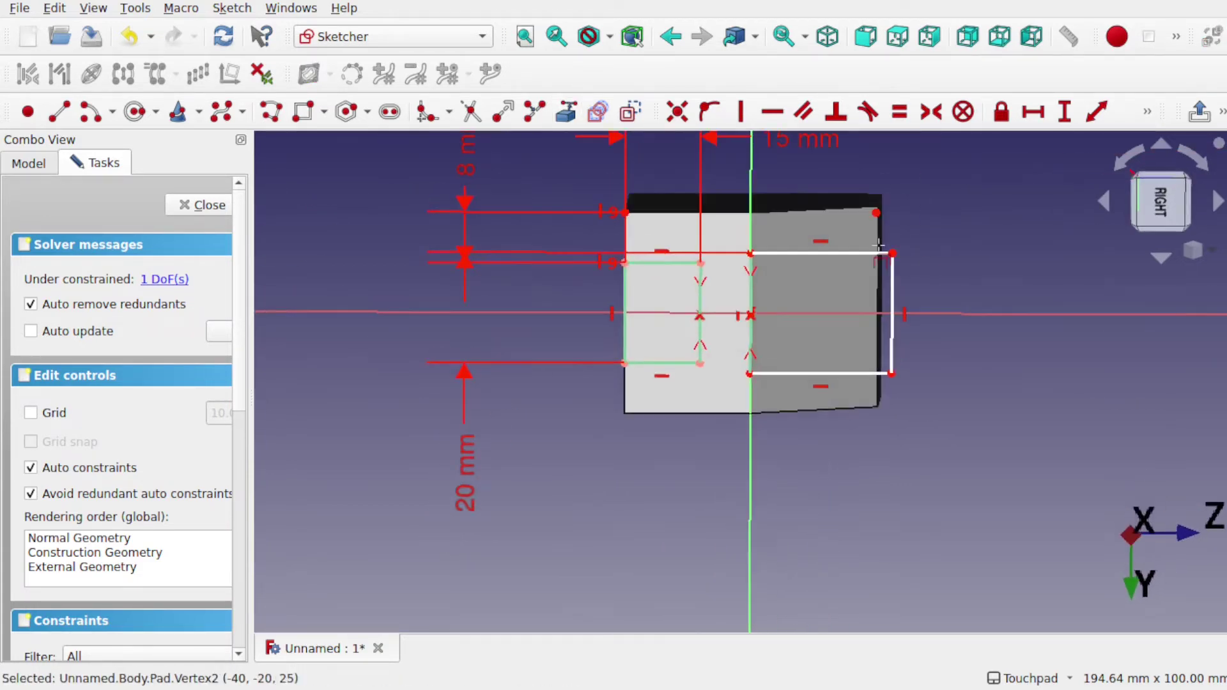
{"action": "key", "text": "Escape"}
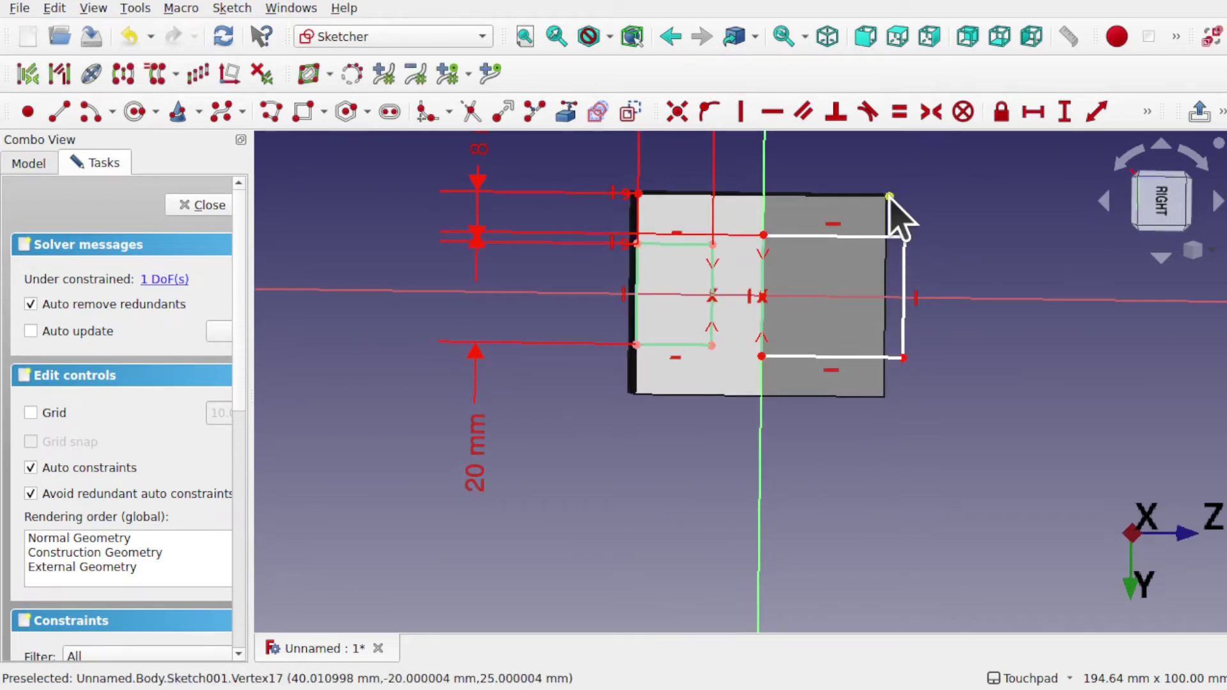
{"action": "left_click", "coordinate": [741, 112]}
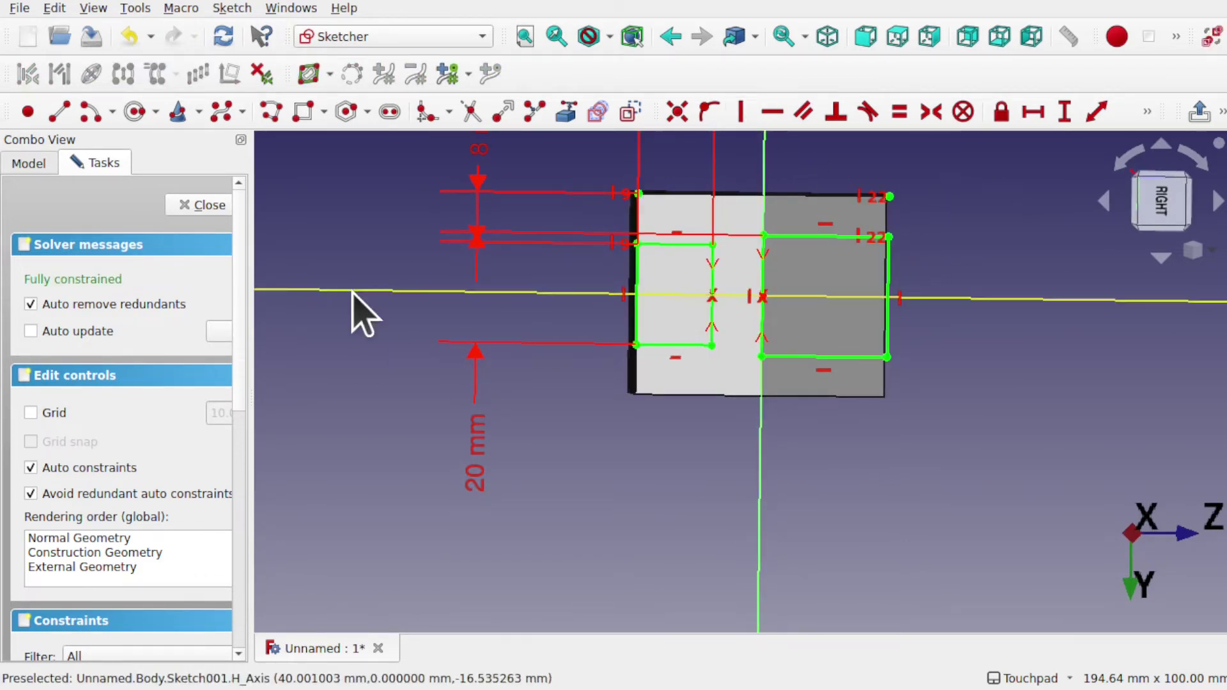
{"action": "left_click", "coordinate": [215, 203]}
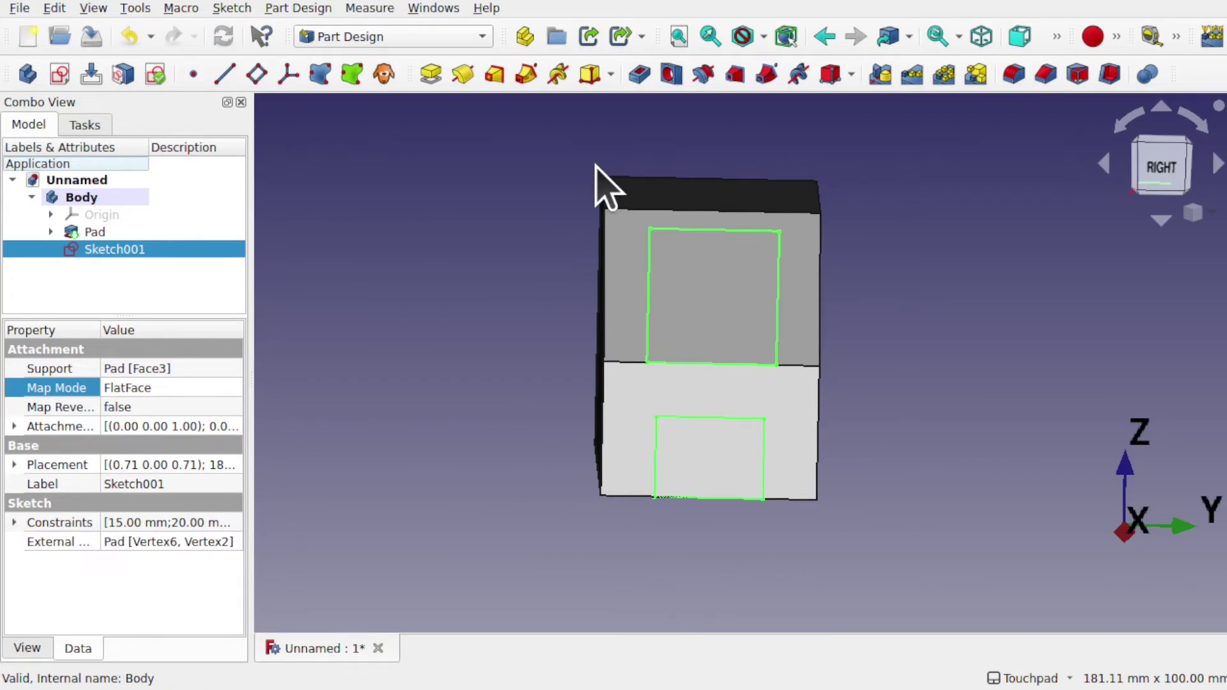
Pocket the sketched rectangles through the block with type Through all.
{"action": "left_click", "coordinate": [638, 74]}
{"action": "left_click_drag", "start_coordinate": [249, 291], "coordinate": [348, 292]}
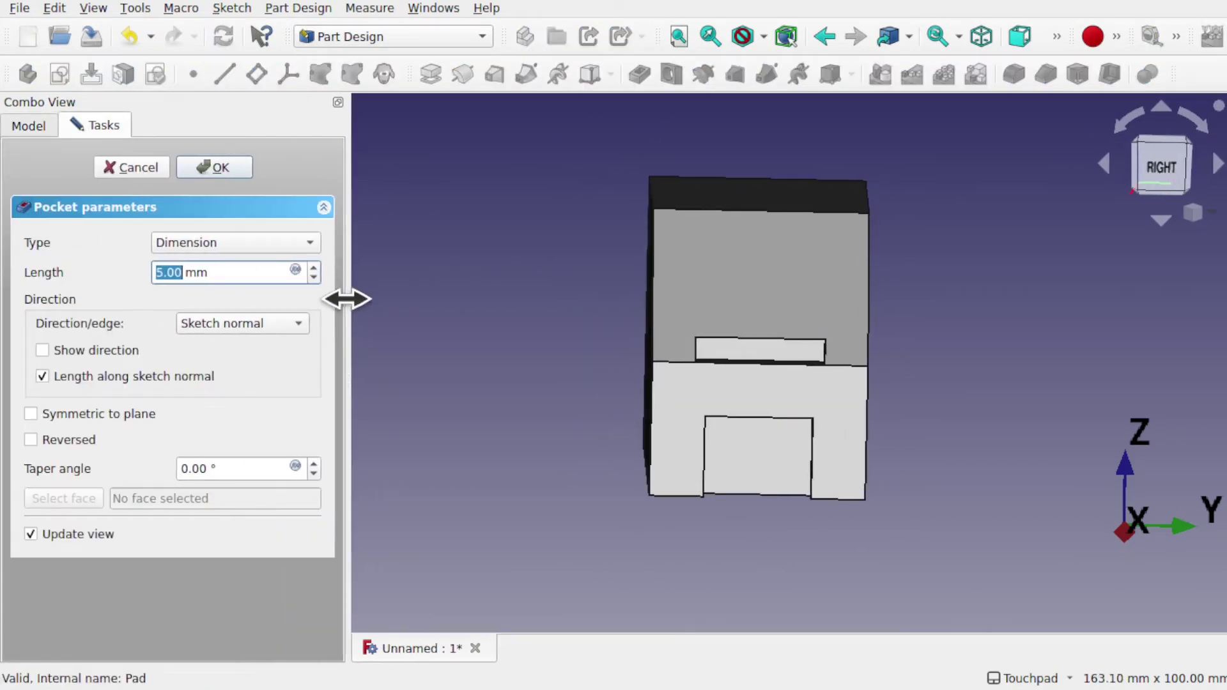
{"action": "left_click", "coordinate": [307, 244]}
{"action": "left_click", "coordinate": [255, 266]}
{"action": "mouse_move", "coordinate": [681, 393]}
{"action": "left_mouse_down", "text": "alt"}
{"action": "mouse_move", "coordinate": [953, 339]}
{"action": "mouse_move", "coordinate": [539, 337]}
{"action": "mouse_move", "coordinate": [762, 359]}
{"action": "mouse_move", "coordinate": [771, 381]}
{"action": "mouse_move", "coordinate": [392, 283]}
{"action": "left_mouse_up", "text": "alt"}
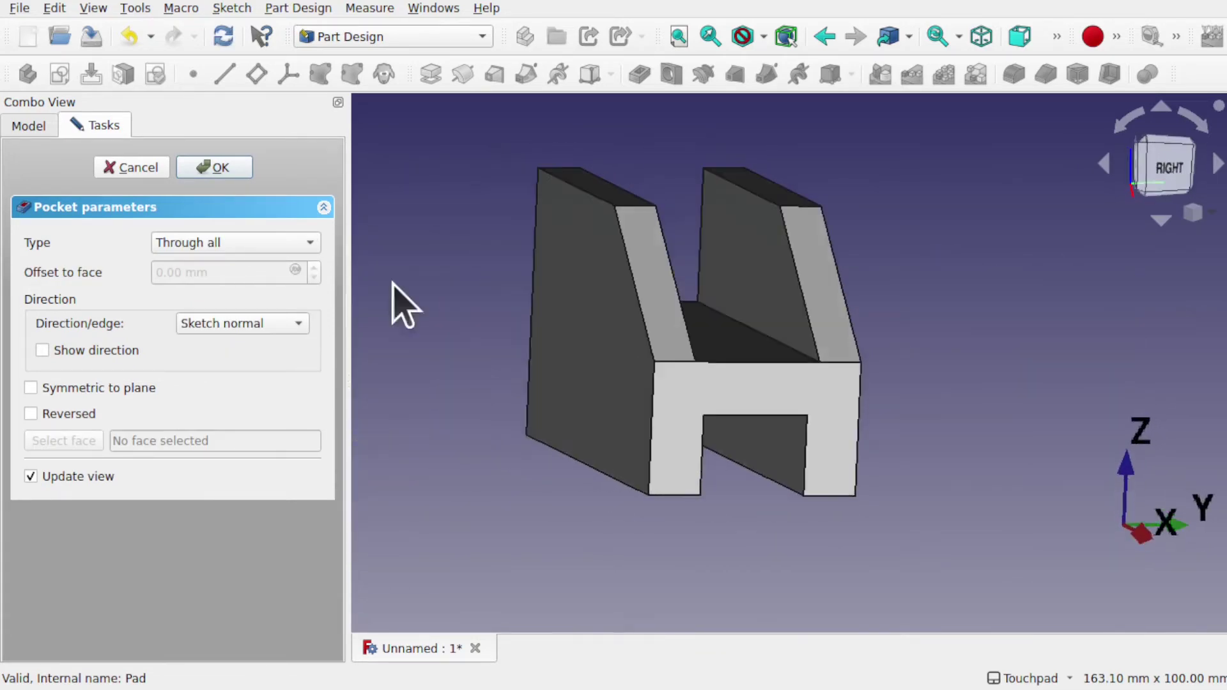
{"action": "left_click", "coordinate": [214, 167]}
{"action": "mouse_move", "coordinate": [448, 333]}
{"action": "left_mouse_down", "text": "alt"}
{"action": "mouse_move", "coordinate": [726, 364]}
{"action": "mouse_move", "coordinate": [622, 359]}
{"action": "mouse_move", "coordinate": [578, 391]}
{"action": "left_mouse_up", "text": "alt"}
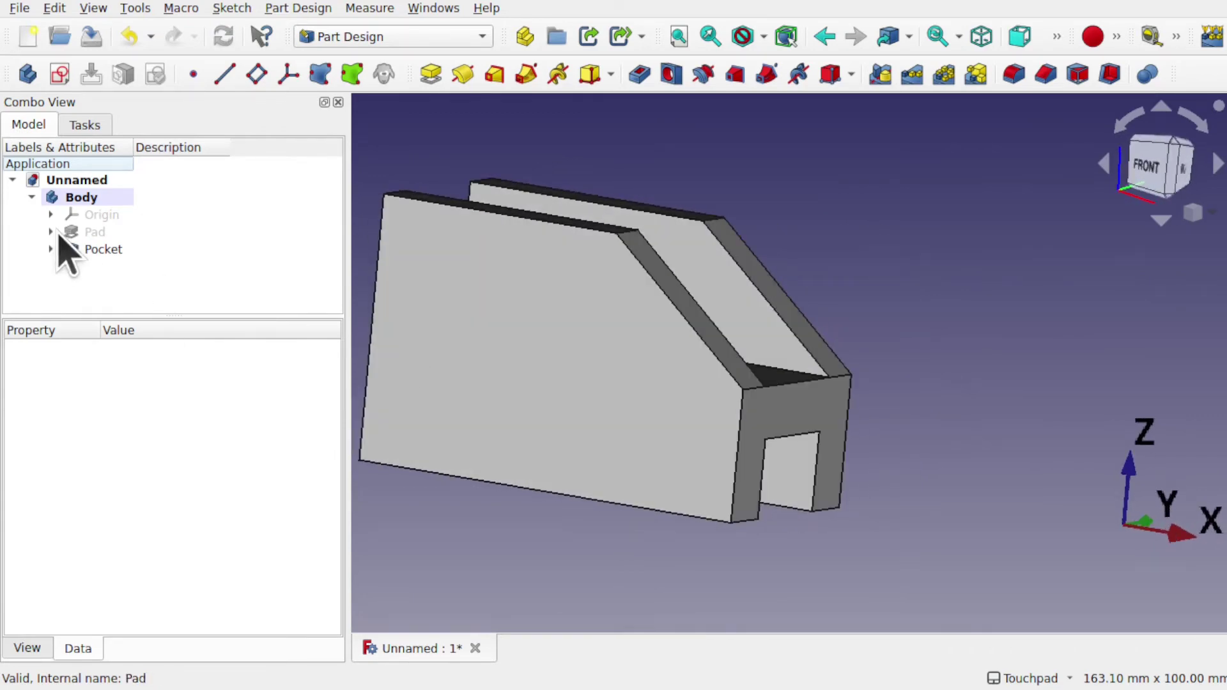
Open the Pad's base sketch, change the bottom length to 75 mm, and close it.
{"action": "left_click", "coordinate": [50, 231]}
{"action": "double_click", "coordinate": [106, 249]}
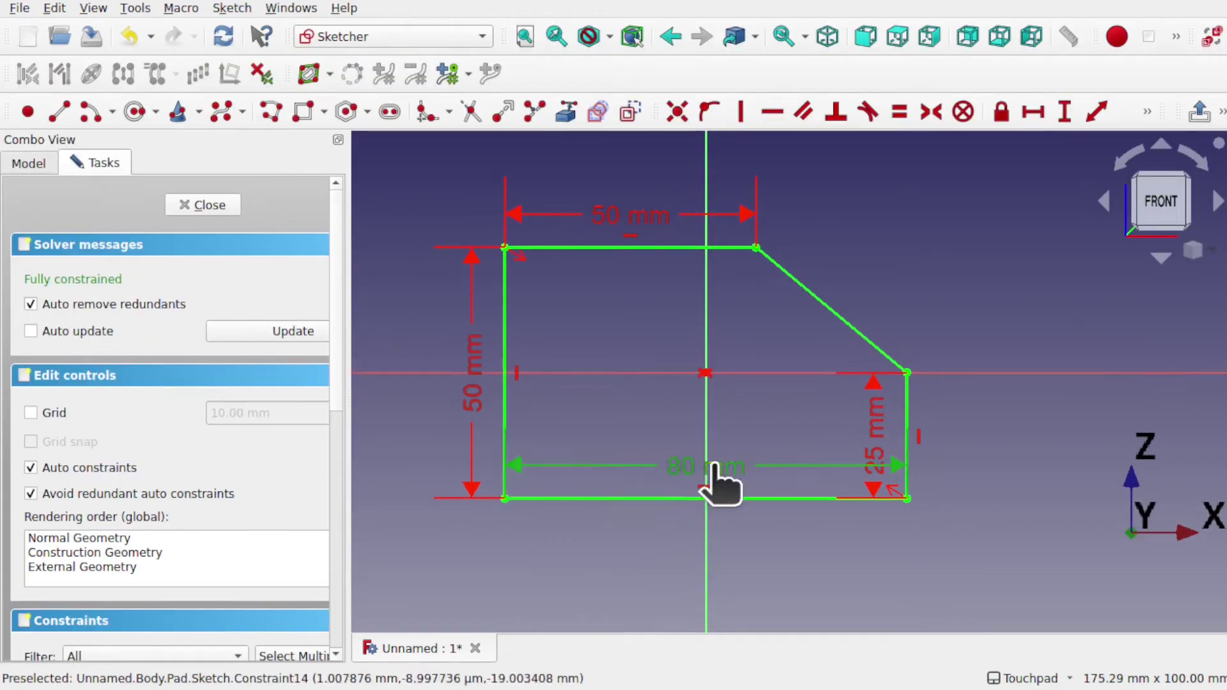
{"action": "double_click", "coordinate": [712, 467]}
{"action": "type", "text": "5"}
{"action": "key", "text": "Return"}
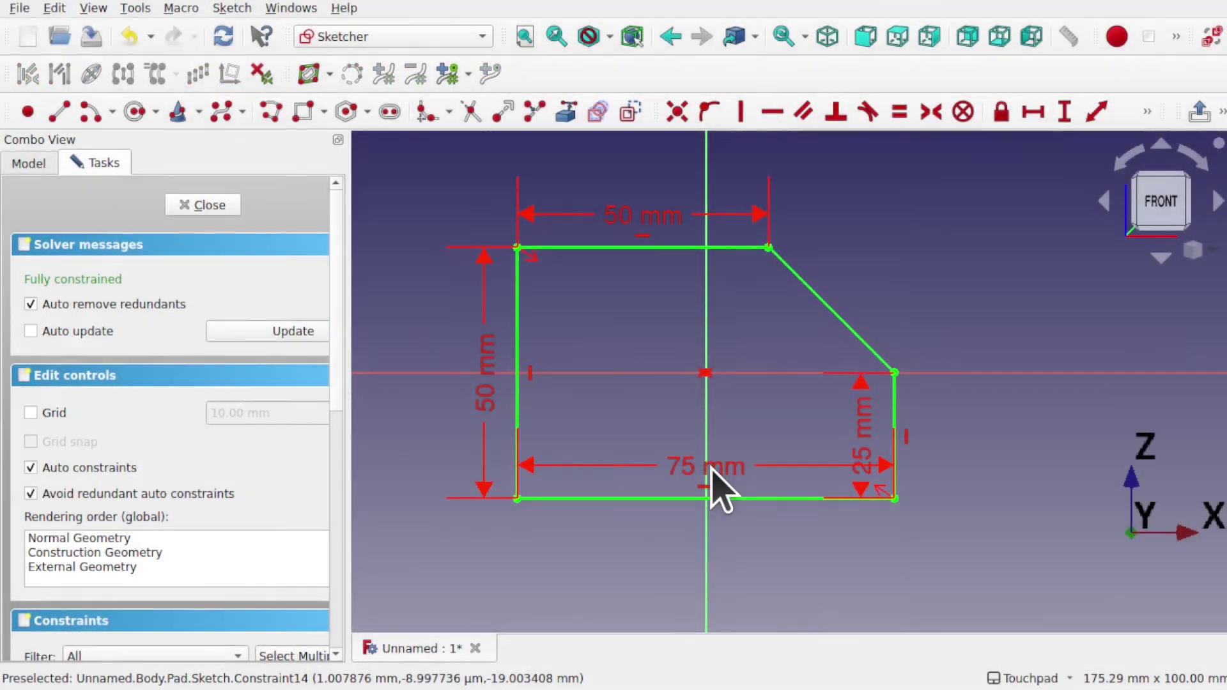
{"action": "left_click", "coordinate": [211, 206]}
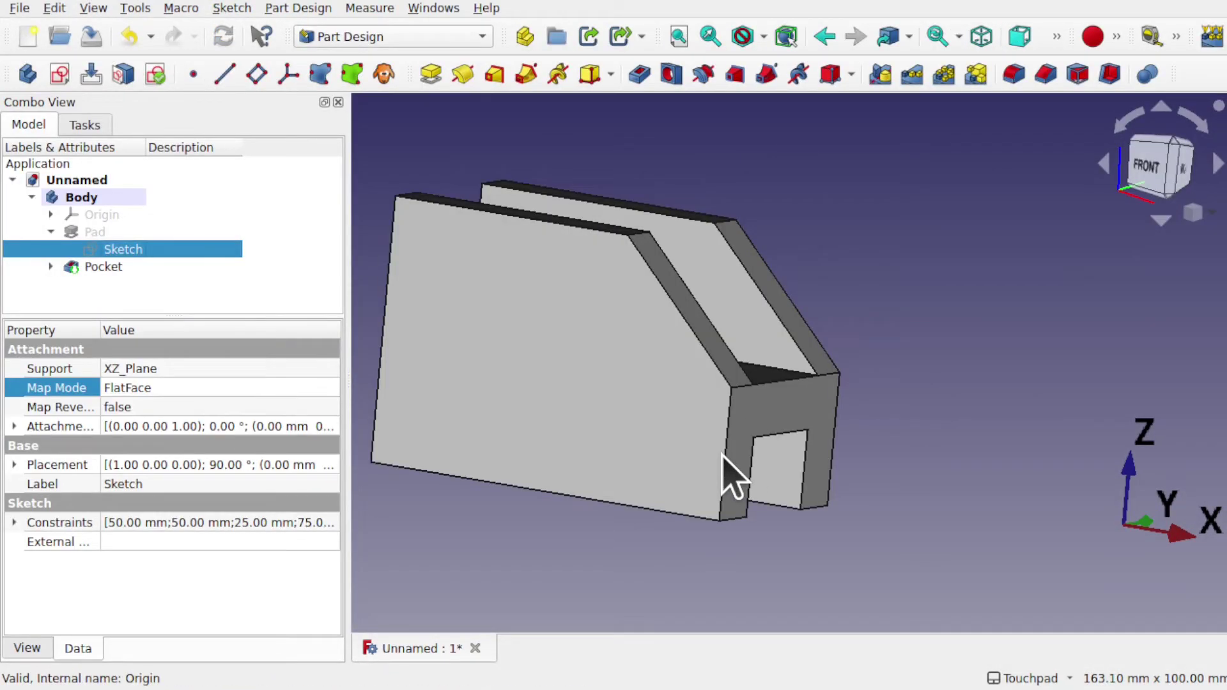
Reopen the base sketch and try bottom widths of 50 and 60 mm, settling on 80 mm.
{"action": "double_click", "coordinate": [128, 251]}
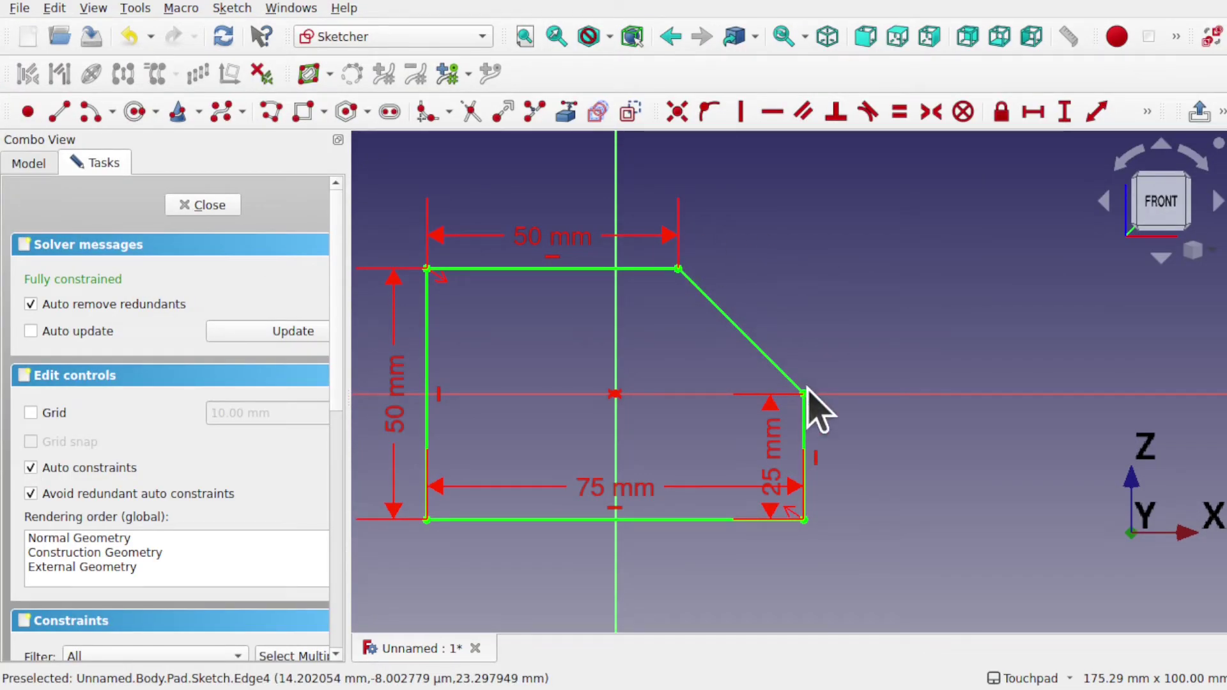
{"action": "double_click", "coordinate": [602, 496]}
{"action": "type", "text": "50"}
{"action": "key", "text": "Return"}
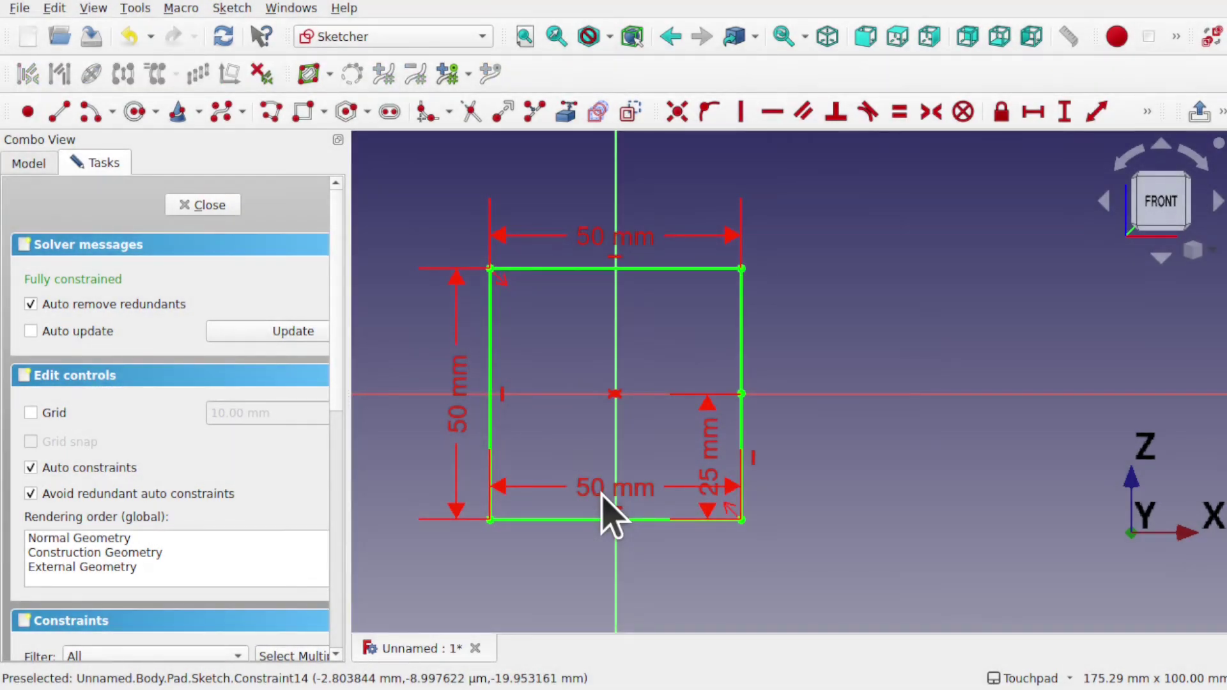
{"action": "double_click", "coordinate": [632, 496]}
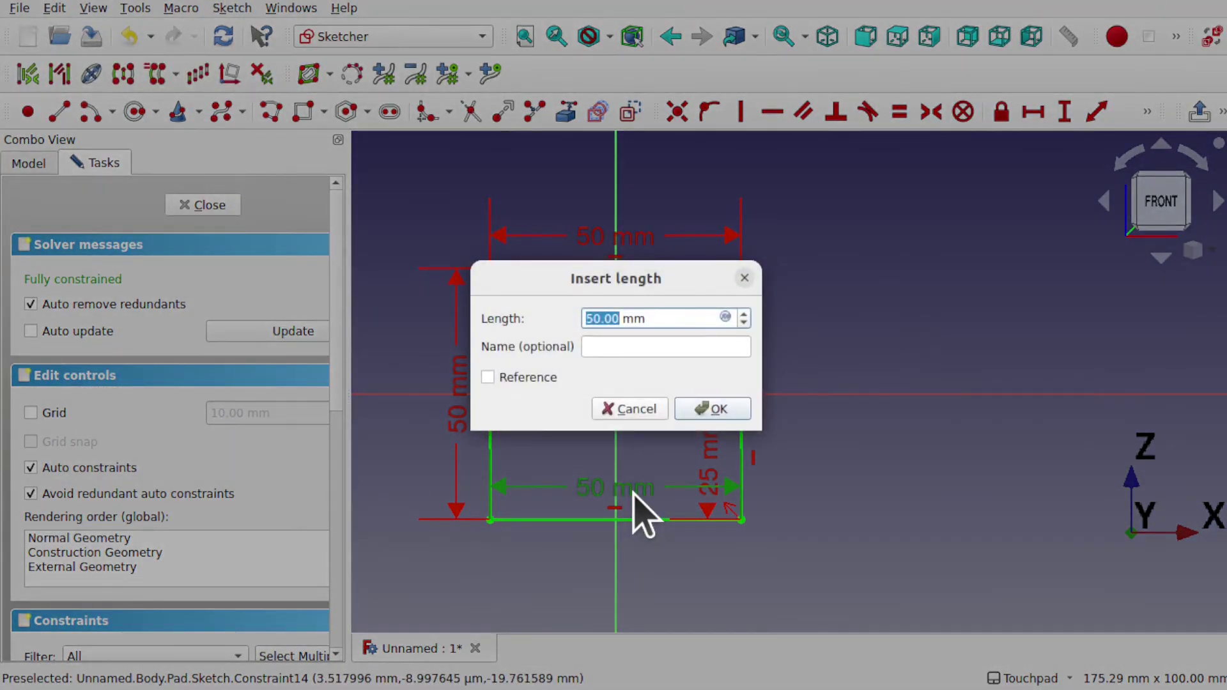
{"action": "type", "text": "0"}
{"action": "key", "text": "Return"}
{"action": "double_click", "coordinate": [640, 512]}
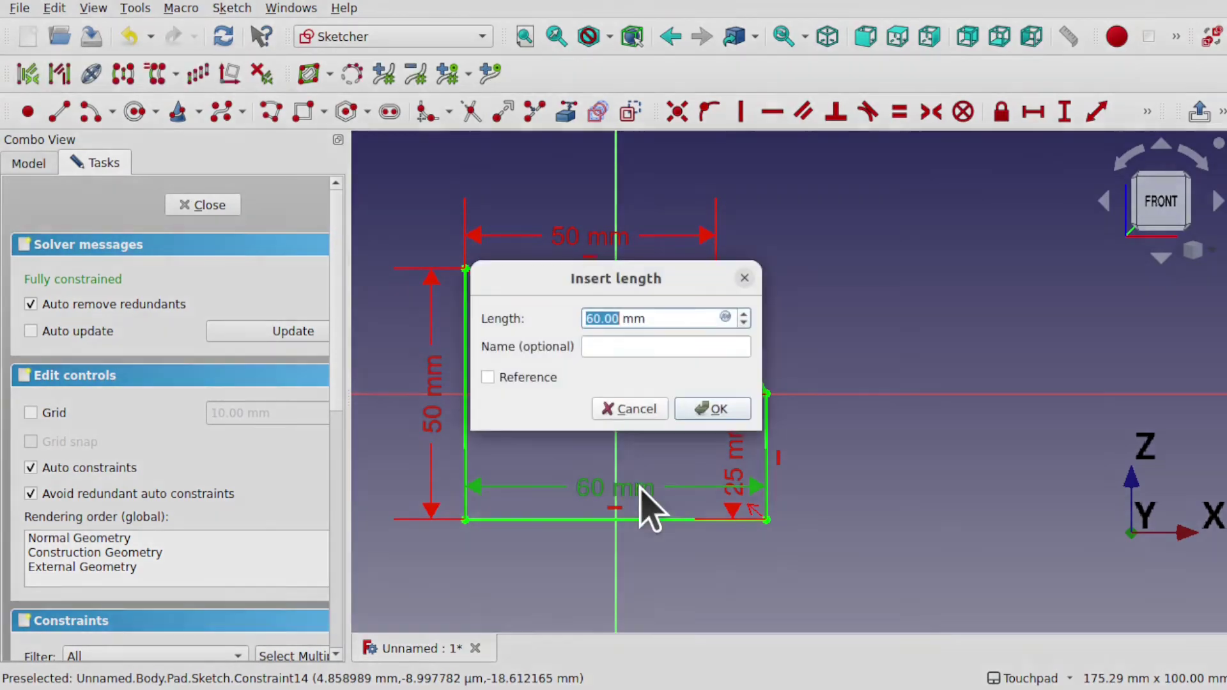
{"action": "key", "text": "Return"}
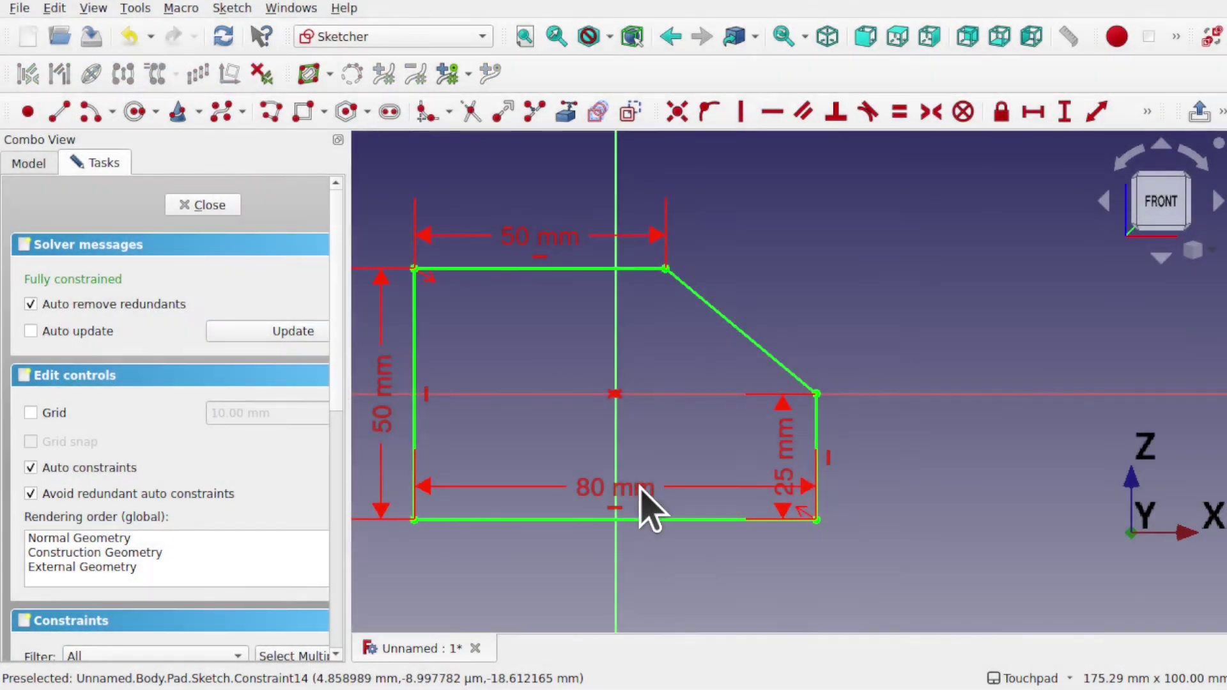
Set the left height to 80 mm and the right edge to 40 mm, then close the sketch.
{"action": "double_click", "coordinate": [383, 417]}
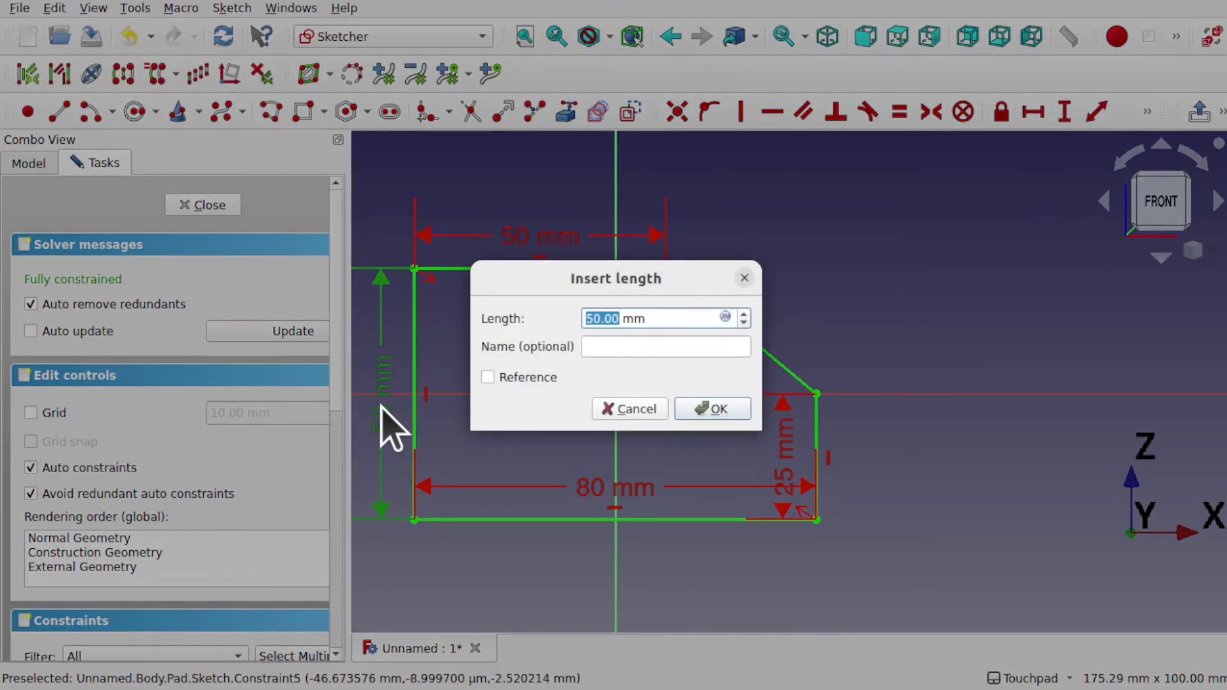
{"action": "type", "text": "80"}
{"action": "key", "text": "Return"}
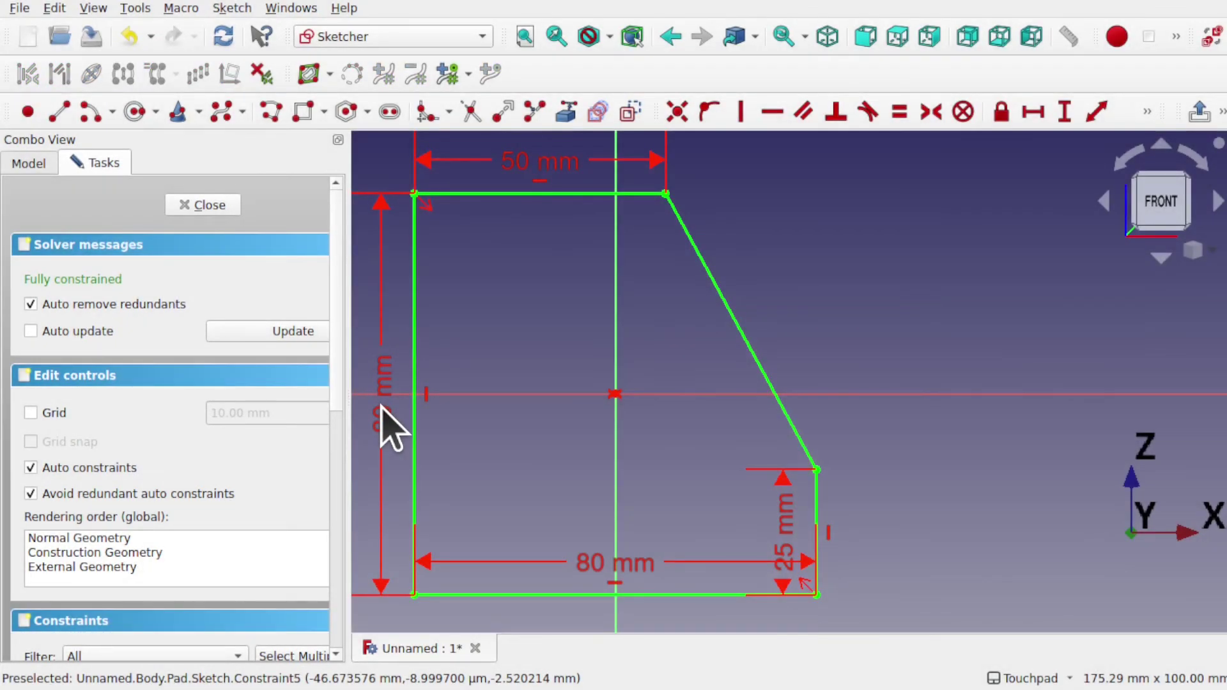
{"action": "double_click", "coordinate": [791, 548]}
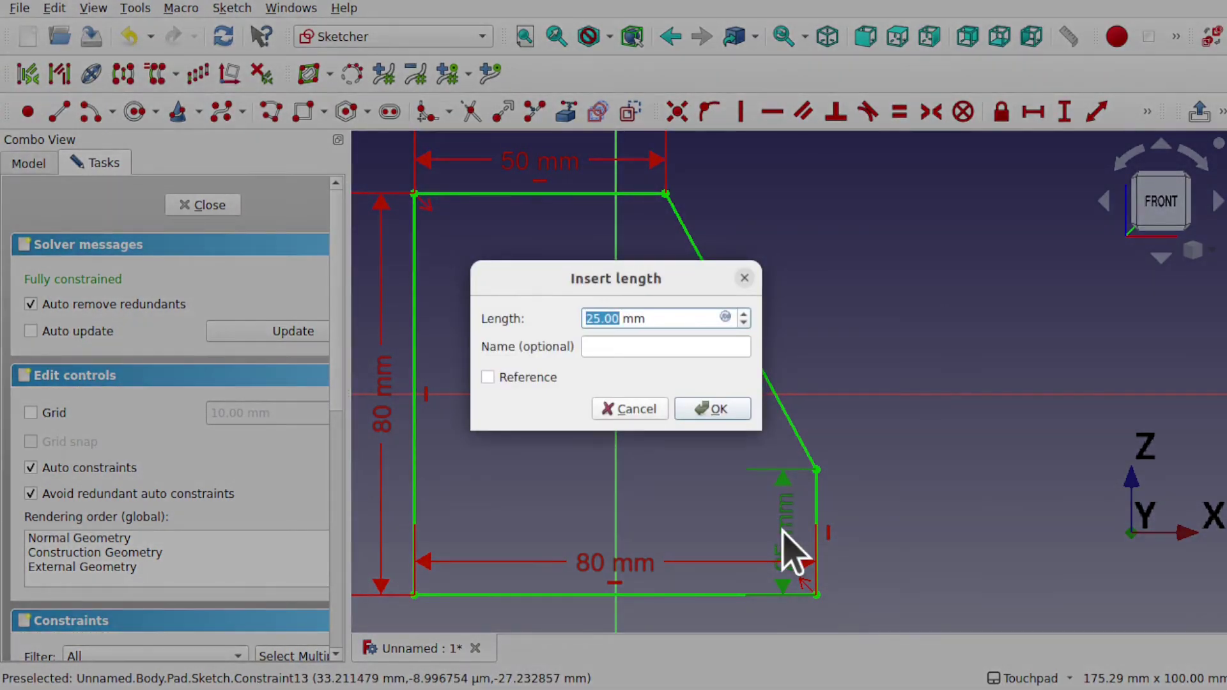
{"action": "key", "text": "Return"}
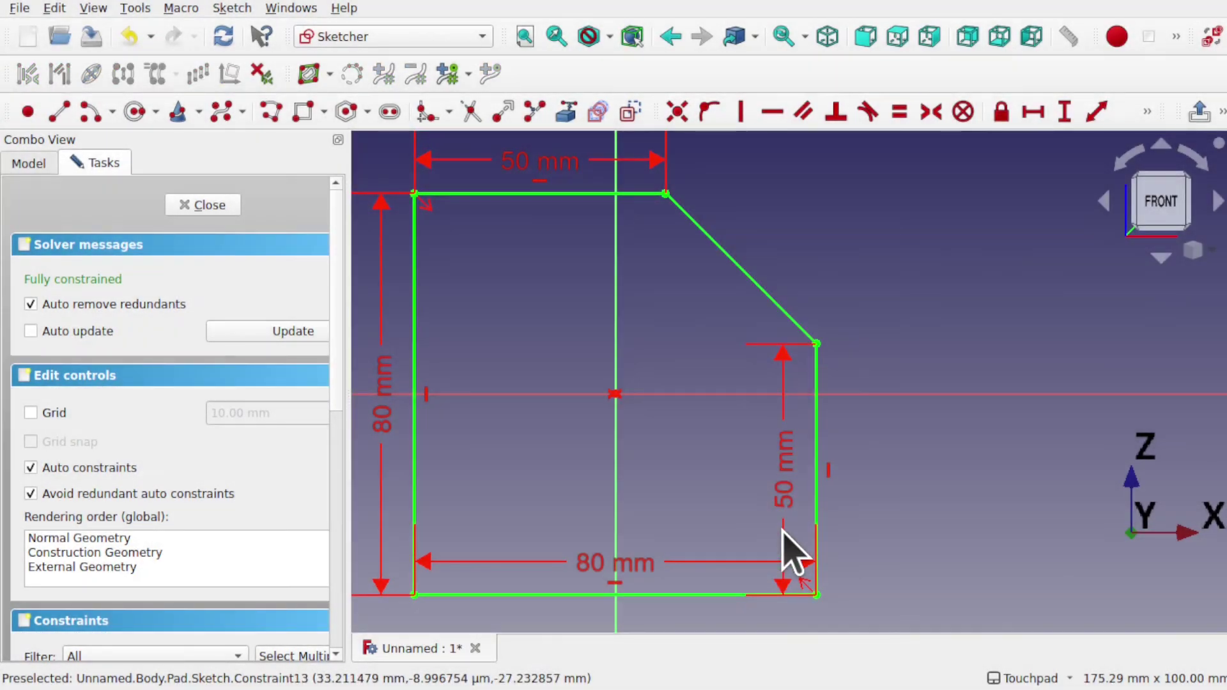
{"action": "double_click", "coordinate": [788, 493]}
{"action": "type", "text": "40"}
{"action": "key", "text": "Return"}
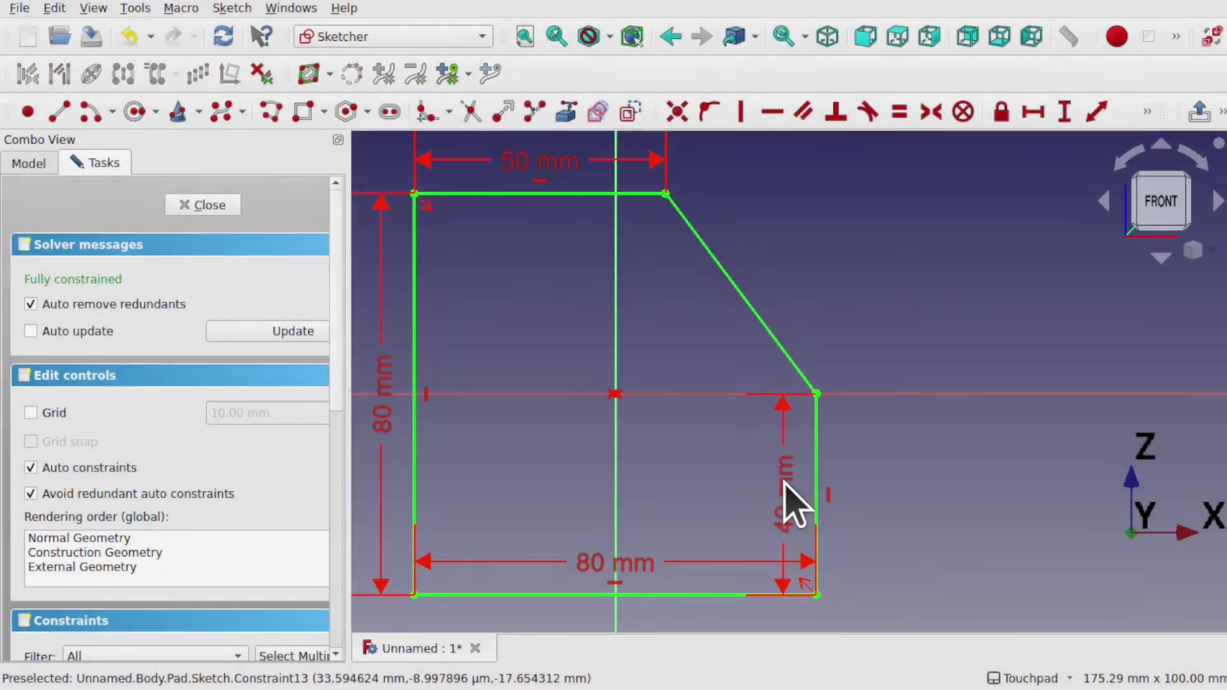
{"action": "left_click", "coordinate": [202, 205]}
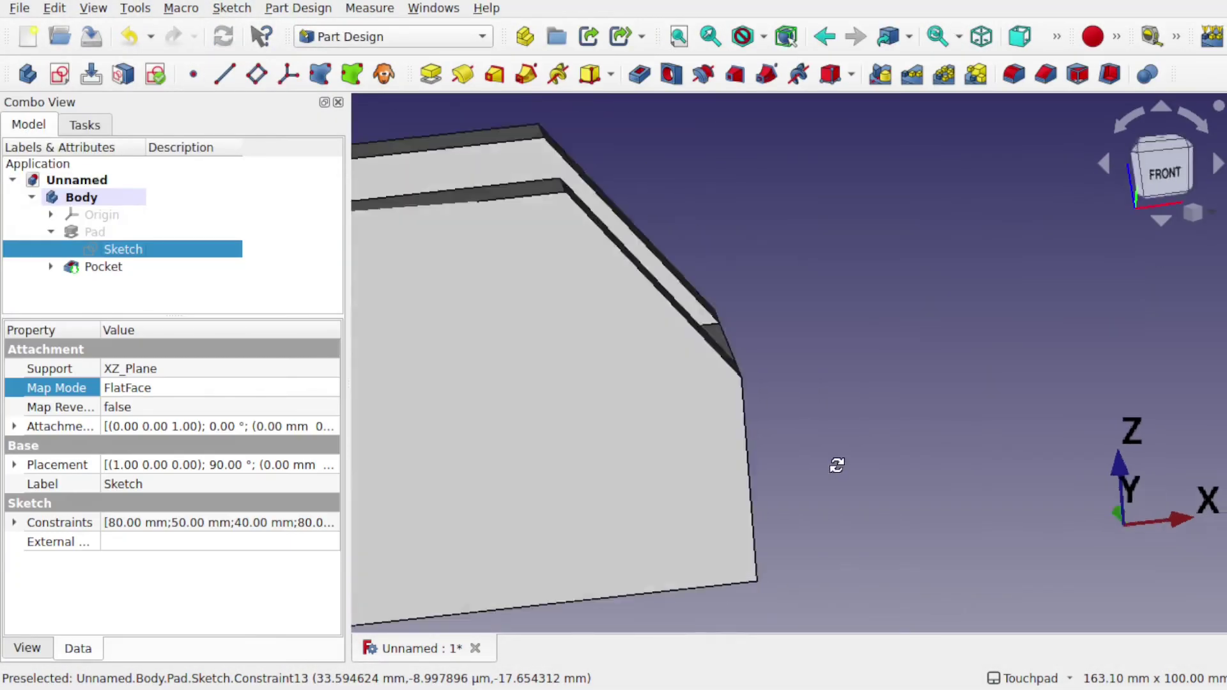
Edit the base sketch's right edge from 40 mm to 50 mm and close it.
{"action": "middle_click_drag", "start_coordinate": [804, 435], "coordinate": [664, 454]}
{"action": "scroll", "coordinate": [664, 454], "scroll_direction": "down", "scroll_amount": 3}
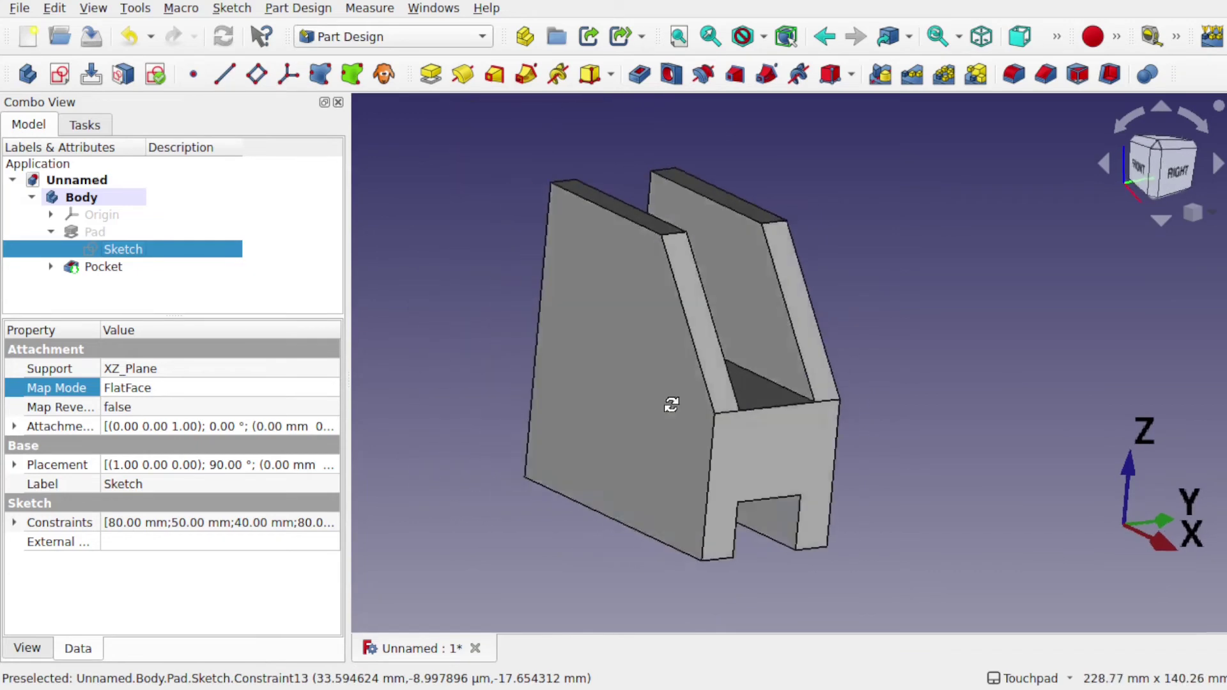
{"action": "middle_click_drag", "start_coordinate": [671, 406], "coordinate": [722, 403]}
{"action": "double_click", "coordinate": [140, 248]}
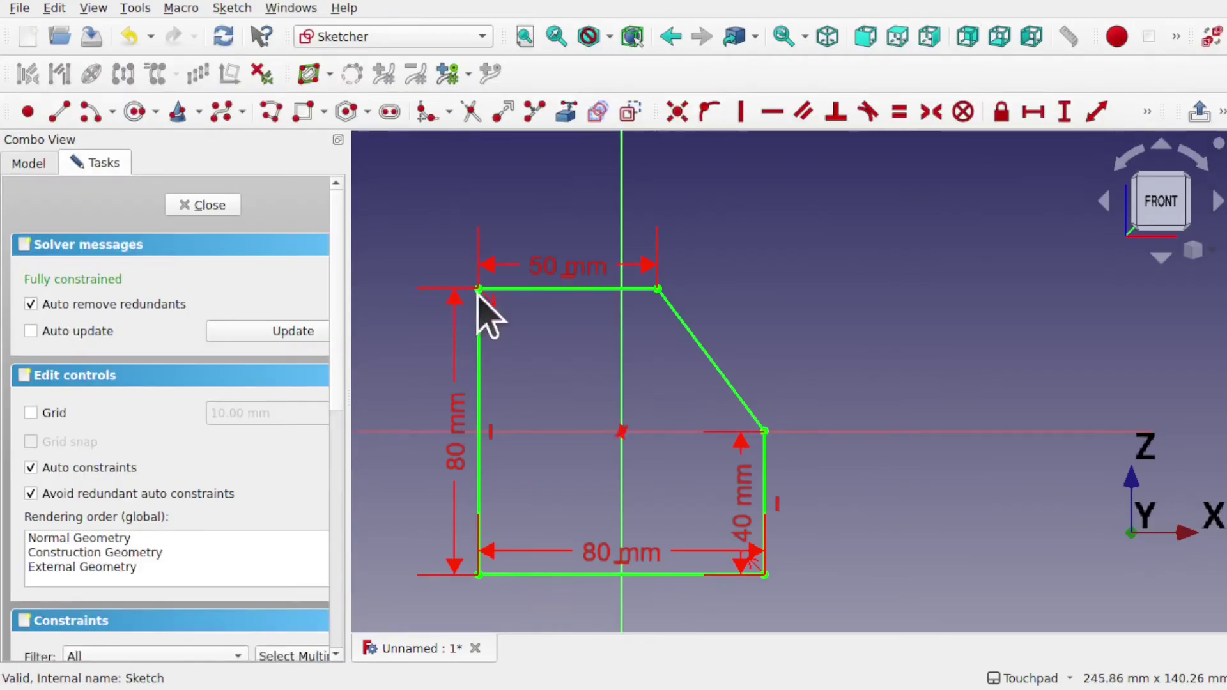
{"action": "double_click", "coordinate": [733, 527]}
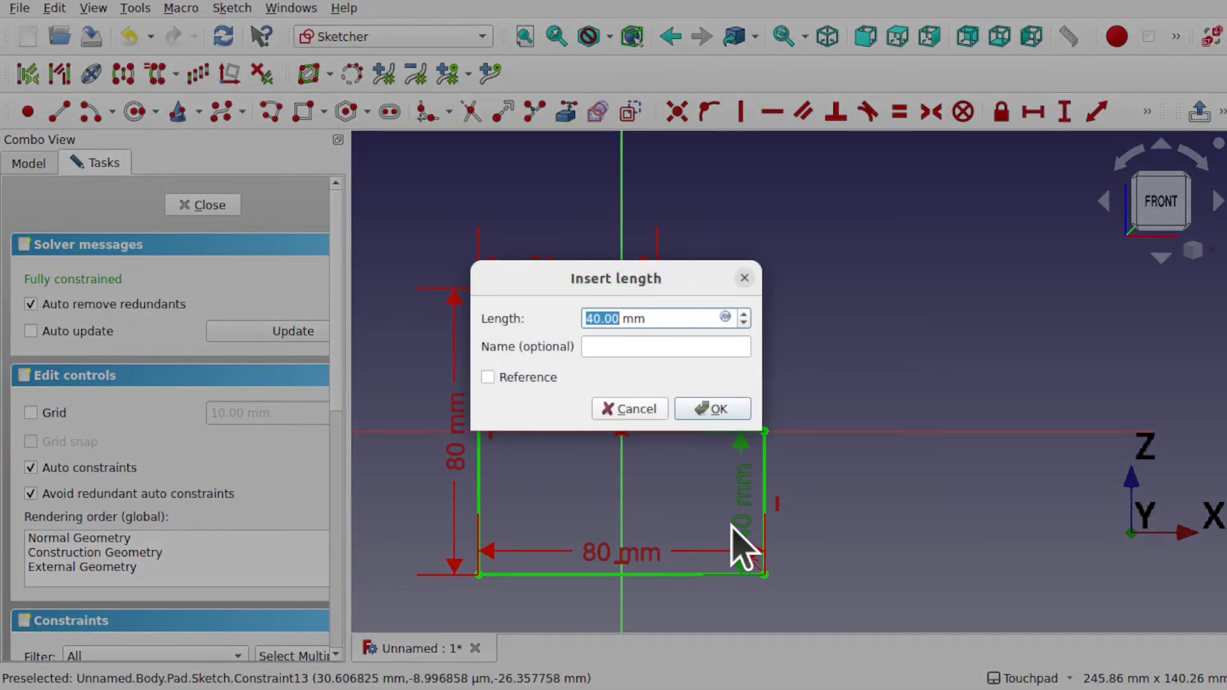
{"action": "type", "text": "50"}
{"action": "key", "text": "Return"}
{"action": "left_click", "coordinate": [199, 206]}
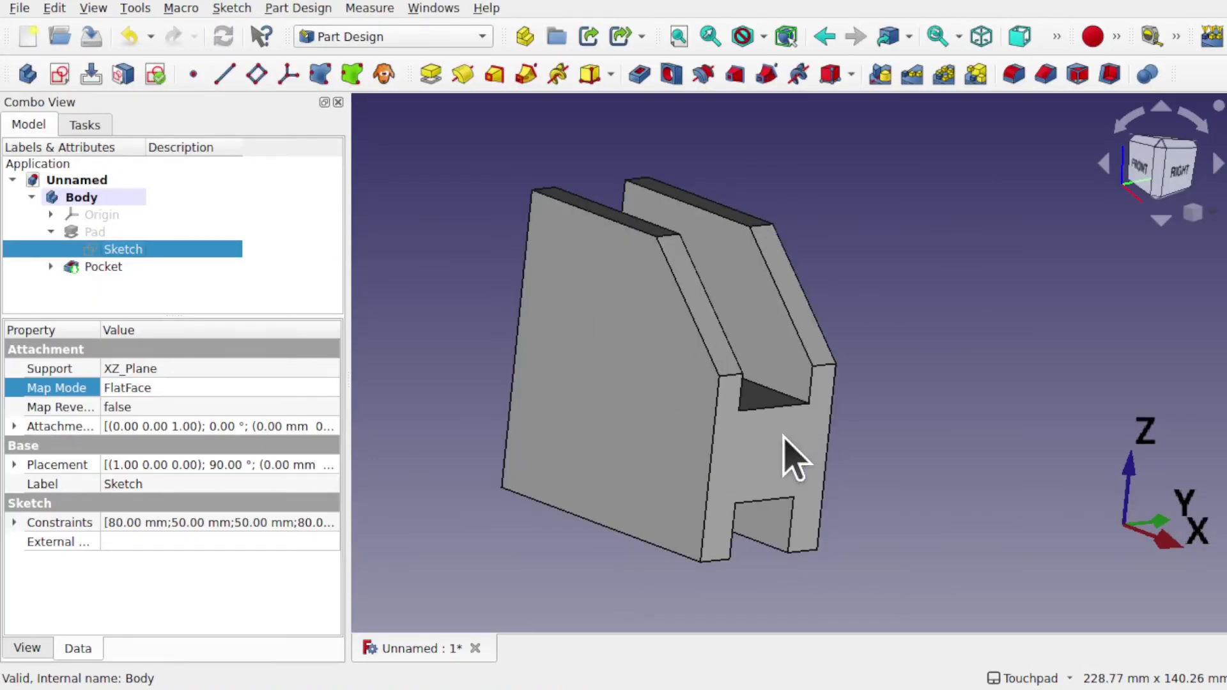
Inspect the rebuilt H-shaped cutout, then reopen and close the profile sketch unchanged.
{"action": "mouse_move", "coordinate": [793, 457]}
{"action": "middle_mouse_down"}
{"action": "mouse_move", "coordinate": [876, 422]}
{"action": "mouse_move", "coordinate": [728, 416]}
{"action": "middle_mouse_up"}
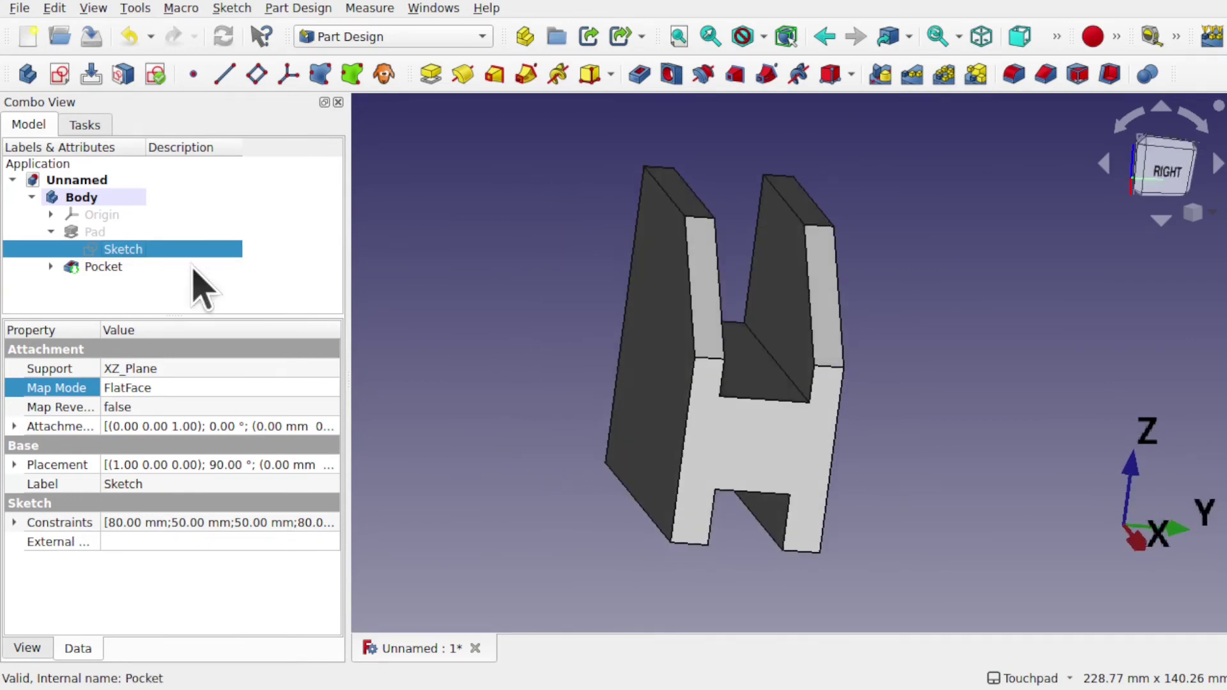
{"action": "double_click", "coordinate": [122, 251]}
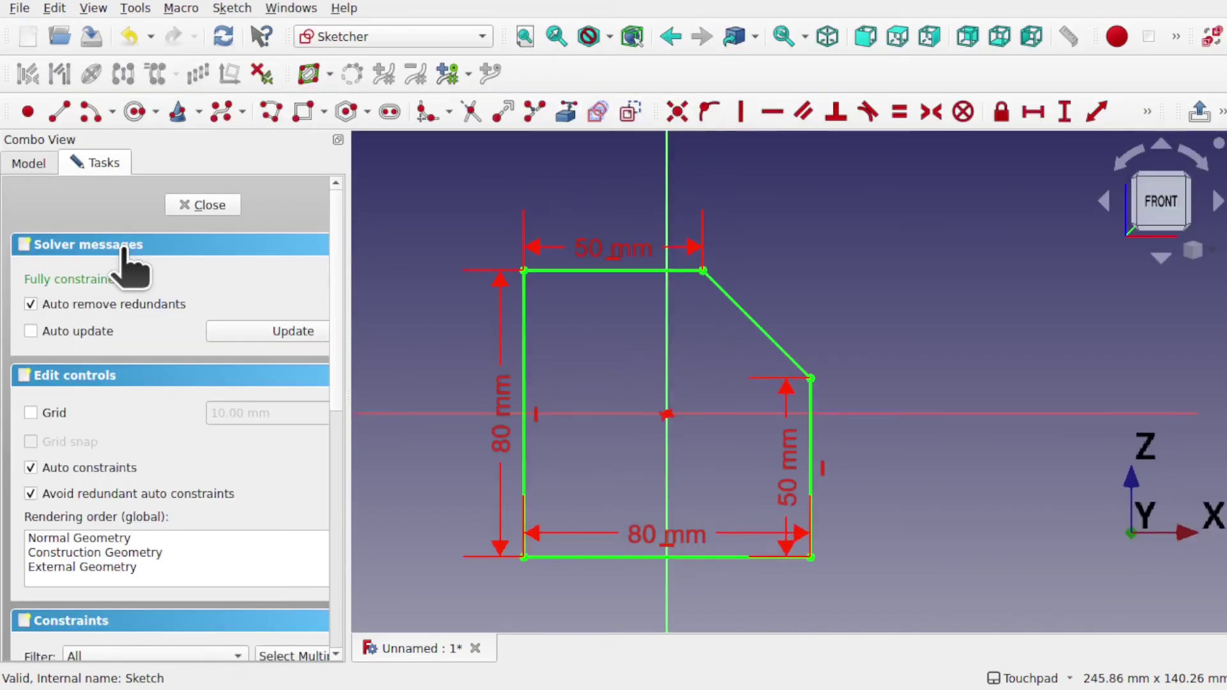
{"action": "left_click", "coordinate": [212, 206]}
In Sketch001, delete the right rectangle's edge constraint and shift its left edge rightward.
{"action": "left_click", "coordinate": [51, 250]}
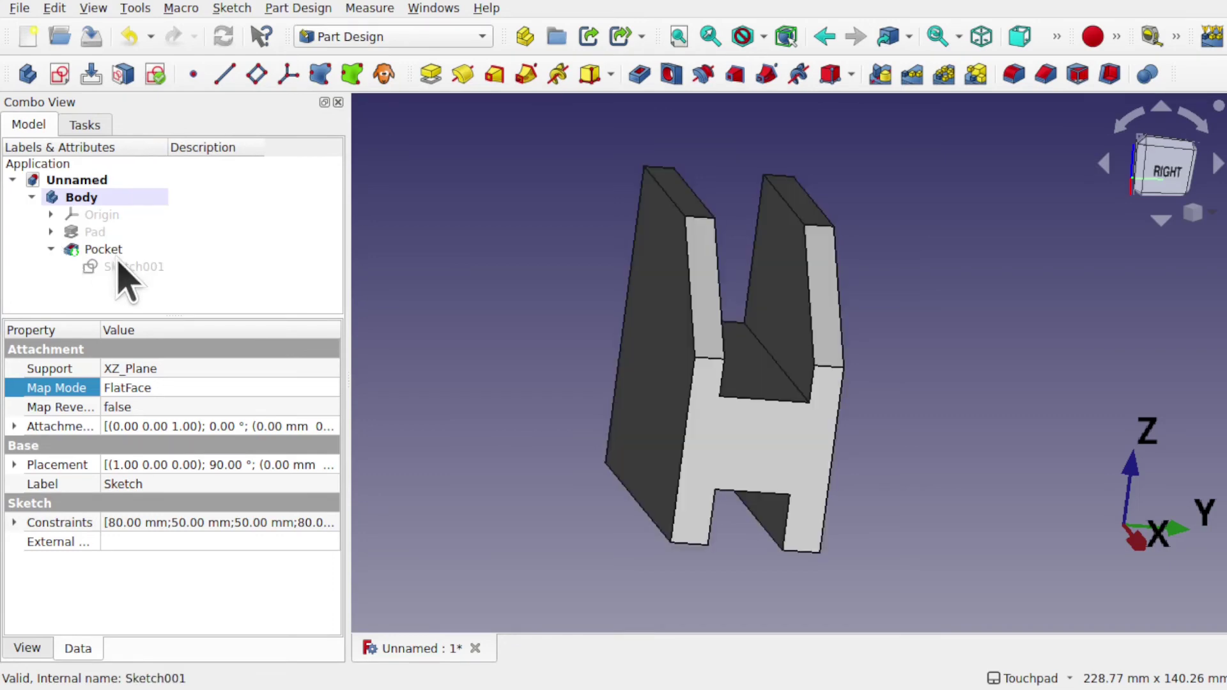
{"action": "double_click", "coordinate": [123, 267]}
{"action": "mouse_move", "coordinate": [773, 425]}
{"action": "left_mouse_down", "text": "alt"}
{"action": "mouse_move", "coordinate": [868, 386]}
{"action": "mouse_move", "coordinate": [678, 345]}
{"action": "mouse_move", "coordinate": [671, 356]}
{"action": "mouse_move", "coordinate": [767, 358]}
{"action": "left_mouse_up", "text": "alt"}
{"action": "scroll", "coordinate": [767, 358], "scroll_direction": "up", "scroll_amount": 1}
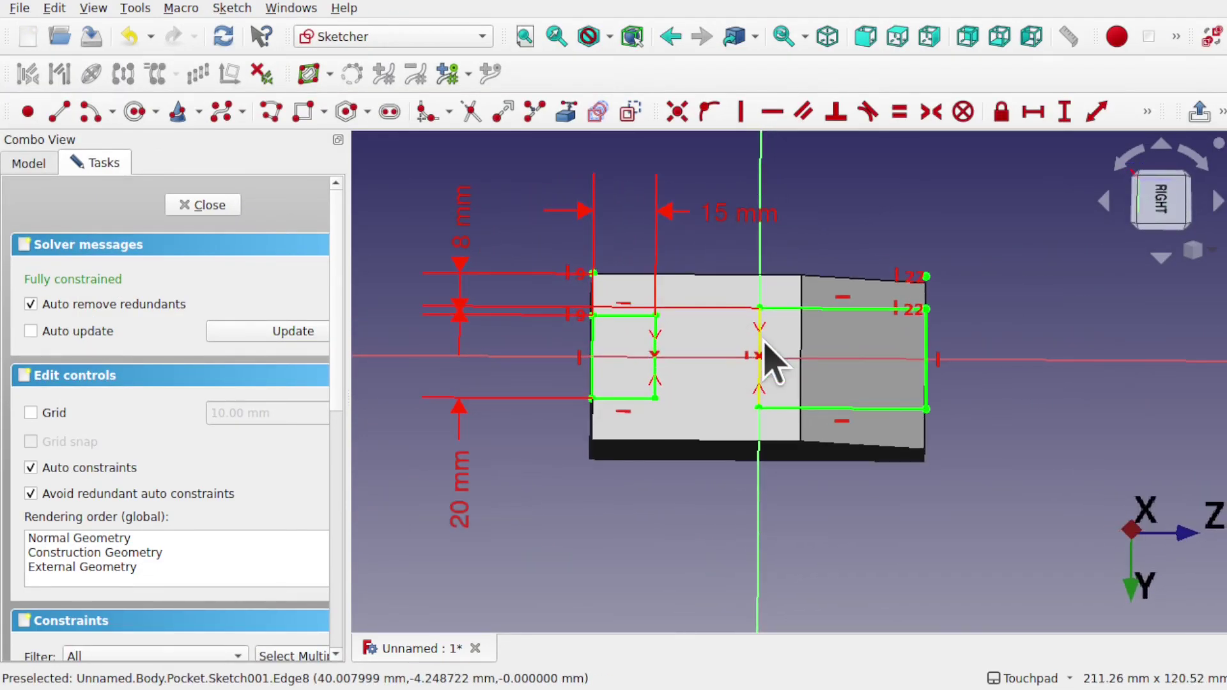
{"action": "mouse_move", "coordinate": [671, 205]}
{"action": "left_mouse_down", "text": "alt"}
{"action": "mouse_move", "coordinate": [778, 392]}
{"action": "mouse_move", "coordinate": [735, 358]}
{"action": "left_mouse_up", "text": "alt"}
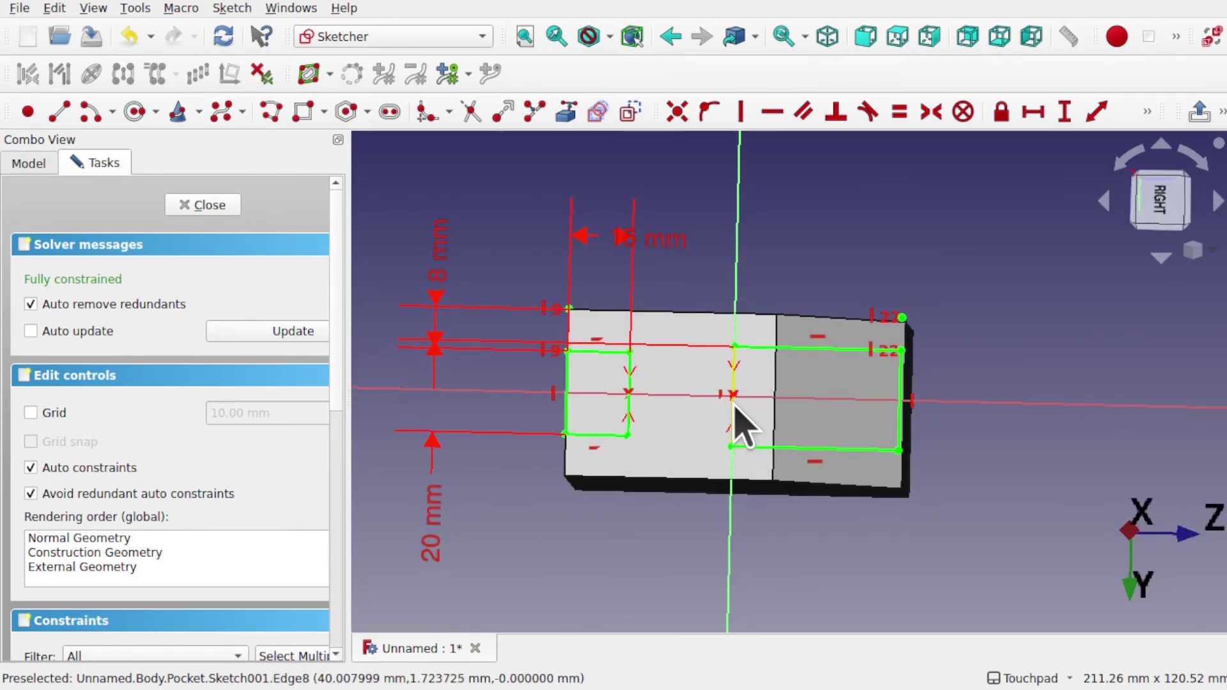
{"action": "scroll", "coordinate": [733, 400], "scroll_direction": "up", "scroll_amount": 4}
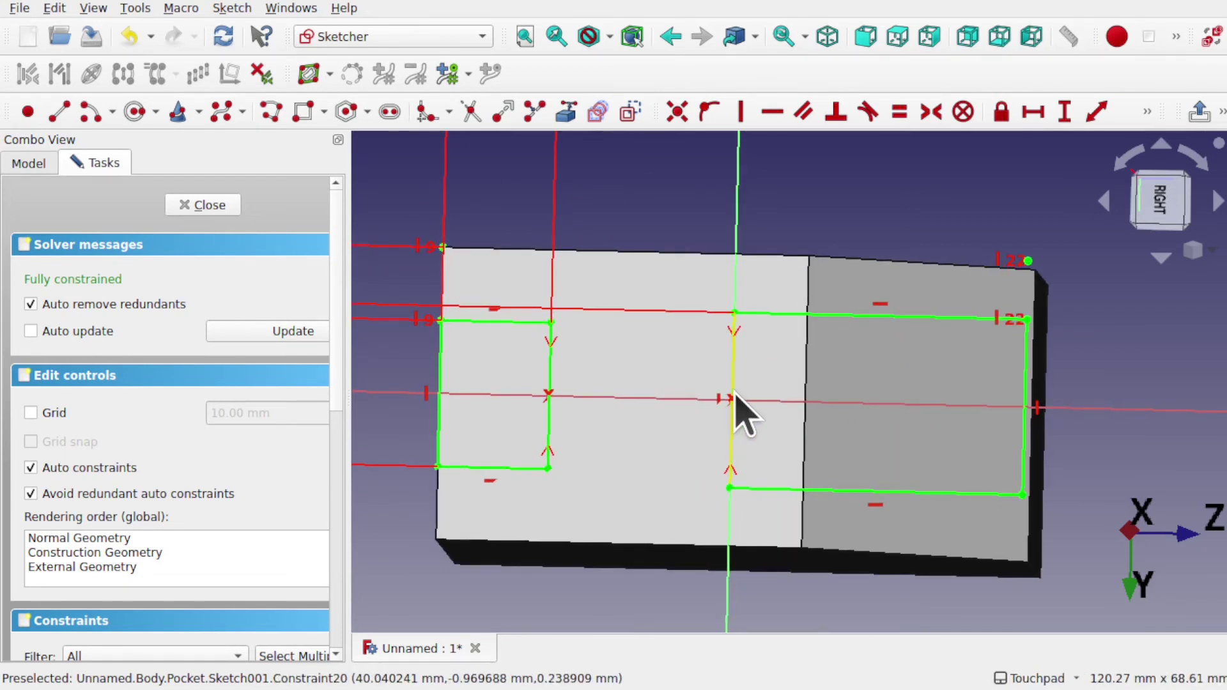
{"action": "left_click", "coordinate": [733, 400]}
{"action": "key", "text": "Delete"}
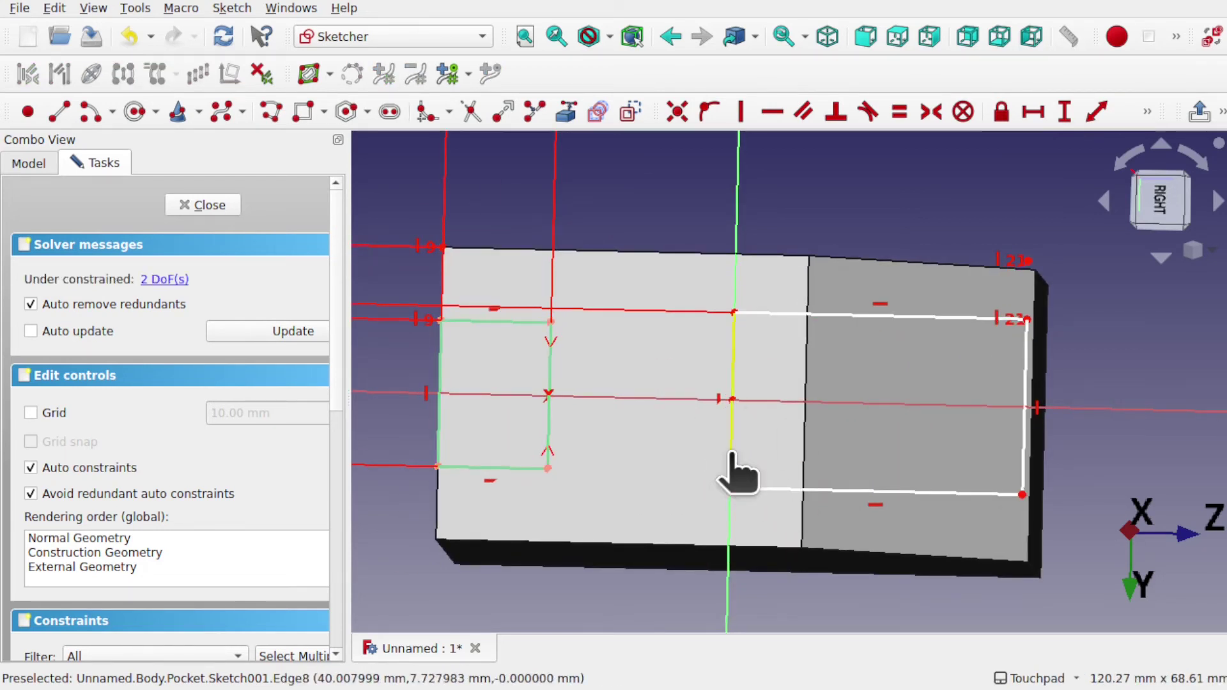
{"action": "left_click_drag", "start_coordinate": [732, 453], "coordinate": [784, 454]}
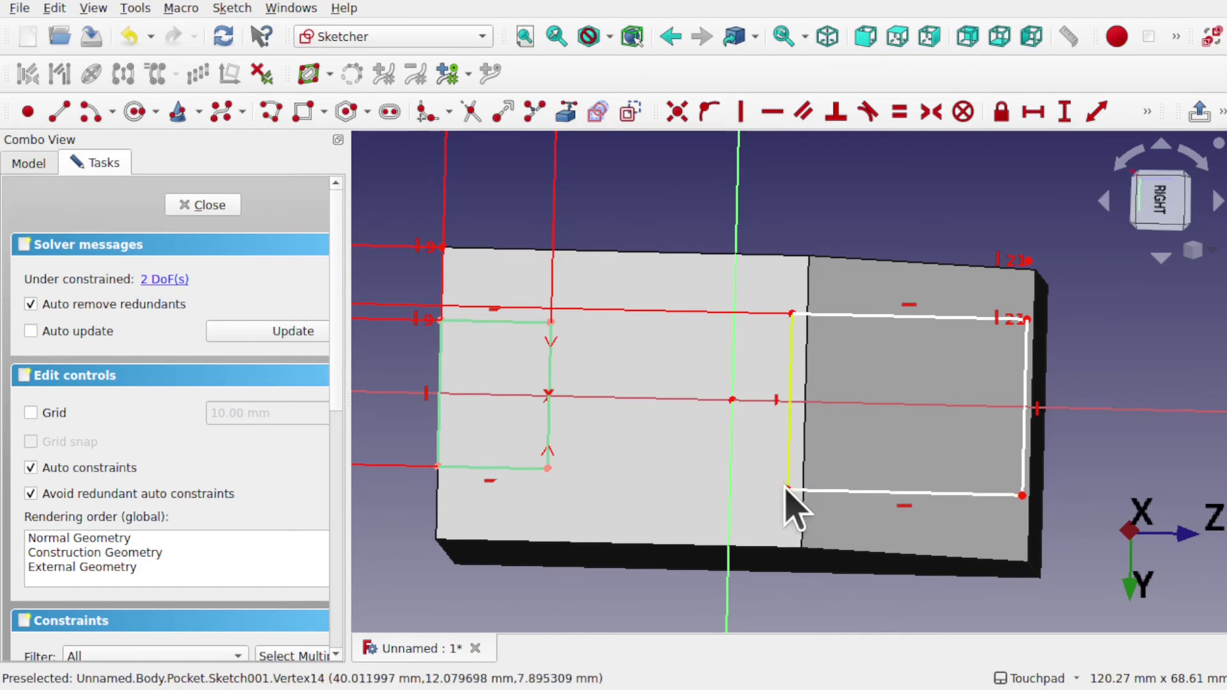
Make the rectangle's corners symmetric about the horizontal axis and place its top-left corner on the body edge.
{"action": "left_click", "coordinate": [787, 490]}
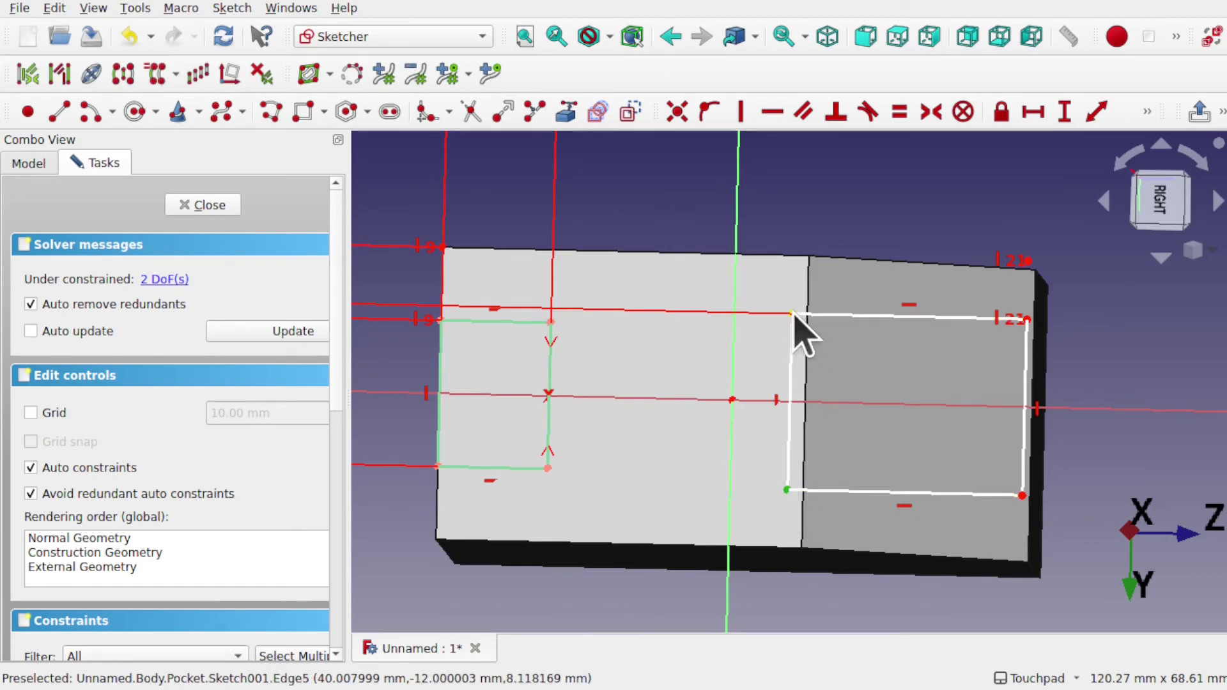
{"action": "left_click", "coordinate": [745, 400]}
{"action": "left_click", "coordinate": [931, 112]}
{"action": "left_click", "coordinate": [574, 115]}
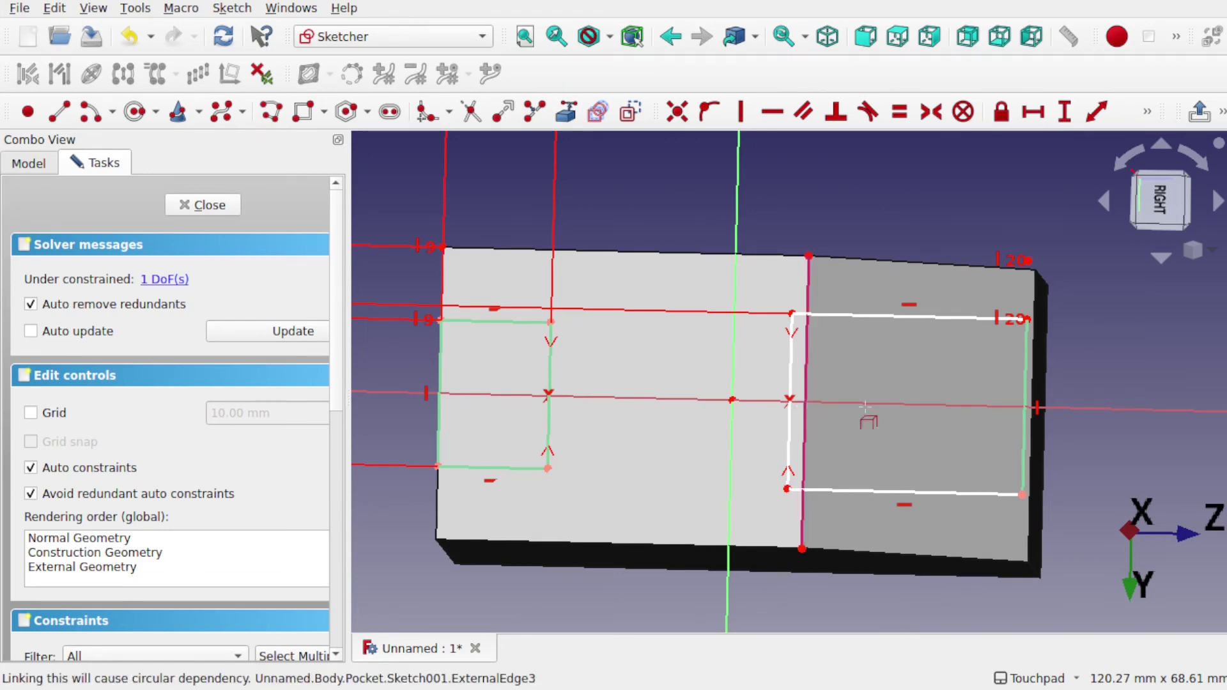
{"action": "left_click", "coordinate": [793, 314]}
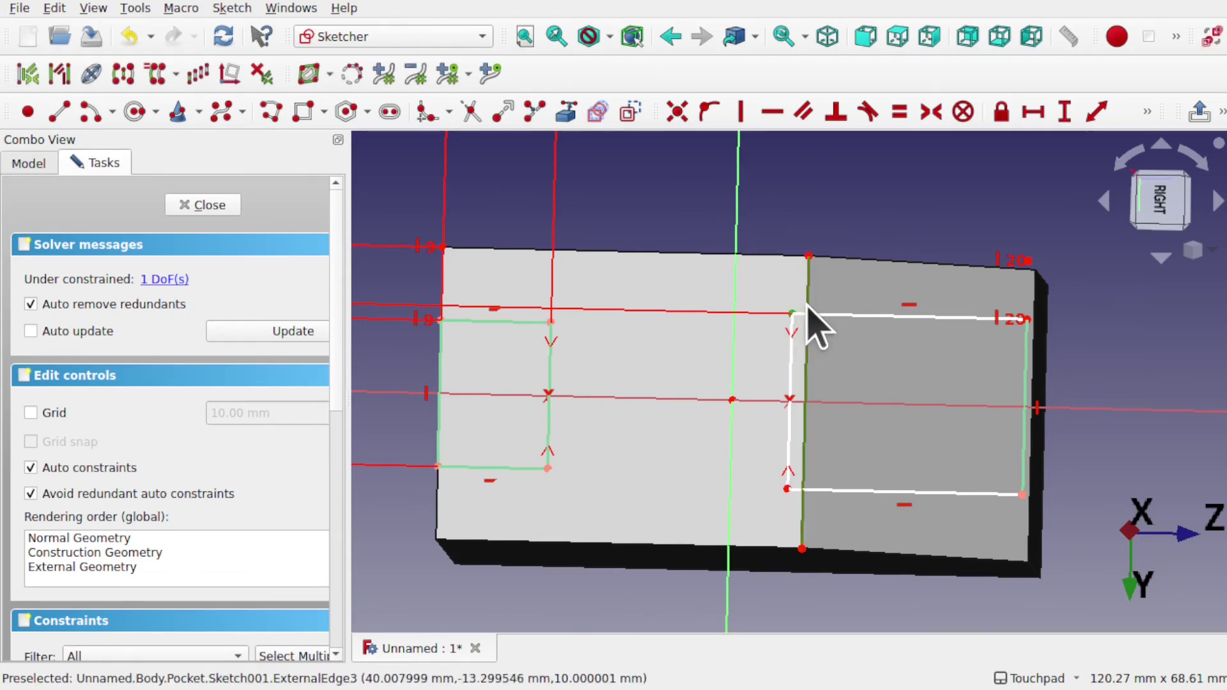
{"action": "left_click", "coordinate": [708, 111]}
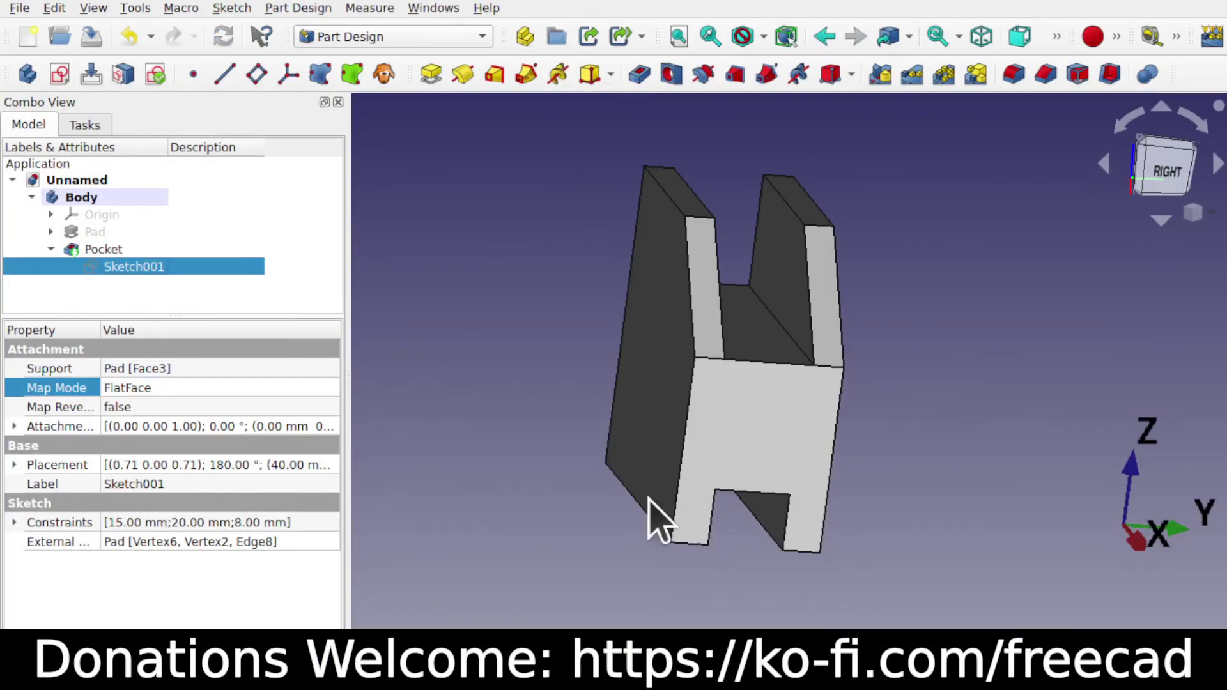
Reopen Sketch001 and change the 15 mm pocket dimension to 30 mm.
{"action": "mouse_move", "coordinate": [657, 516]}
{"action": "middle_mouse_down"}
{"action": "mouse_move", "coordinate": [894, 462]}
{"action": "mouse_move", "coordinate": [718, 492]}
{"action": "mouse_move", "coordinate": [635, 364]}
{"action": "middle_mouse_up"}
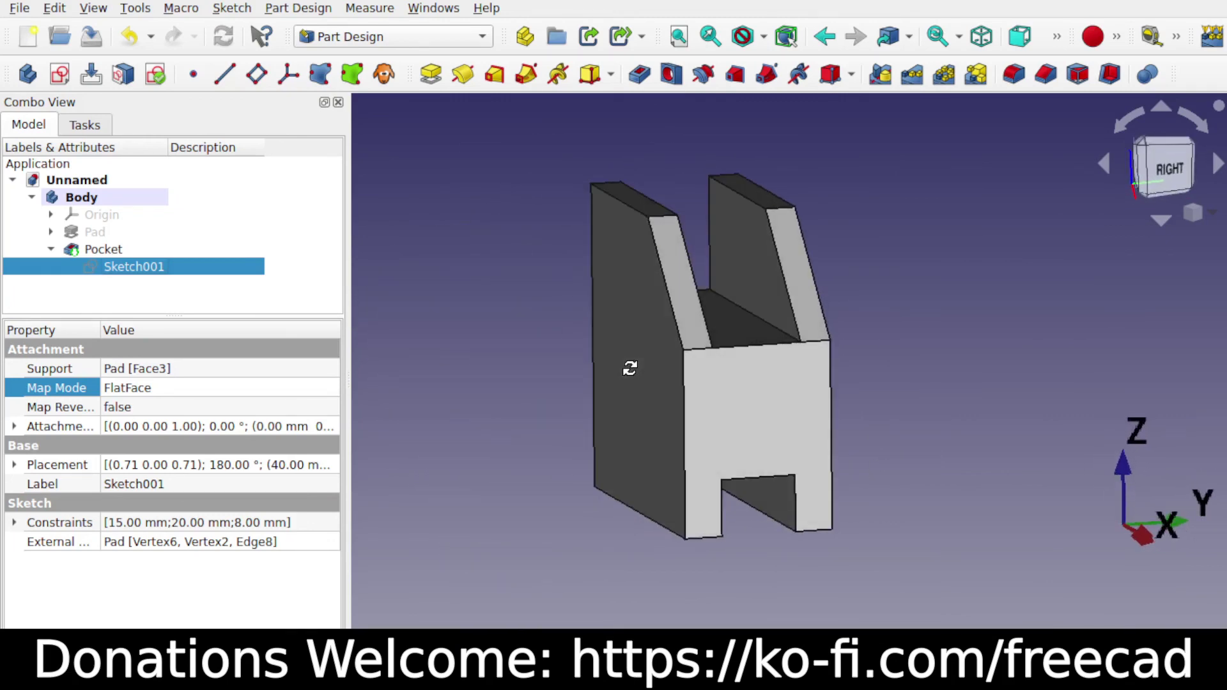
{"action": "double_click", "coordinate": [134, 267]}
{"action": "mouse_move", "coordinate": [940, 323]}
{"action": "middle_mouse_down"}
{"action": "mouse_move", "coordinate": [776, 403]}
{"action": "mouse_move", "coordinate": [776, 356]}
{"action": "mouse_move", "coordinate": [735, 236]}
{"action": "middle_mouse_up"}
{"action": "double_click", "coordinate": [725, 215]}
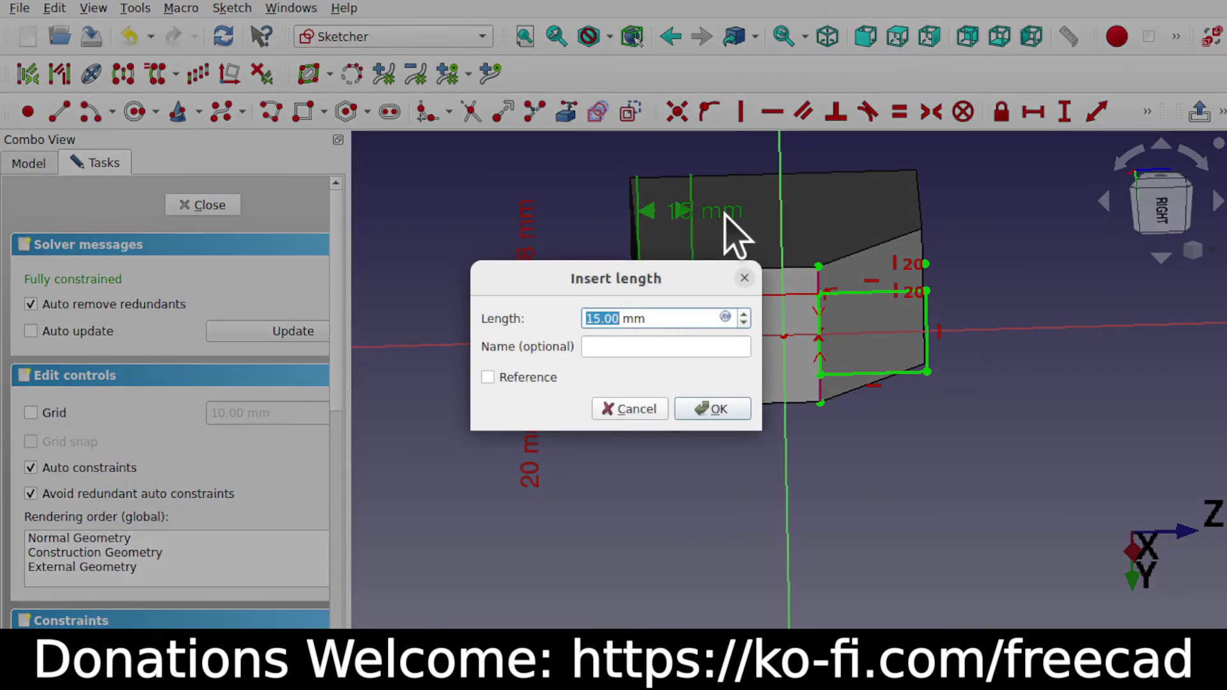
{"action": "type", "text": "30"}
{"action": "key", "text": "Return"}
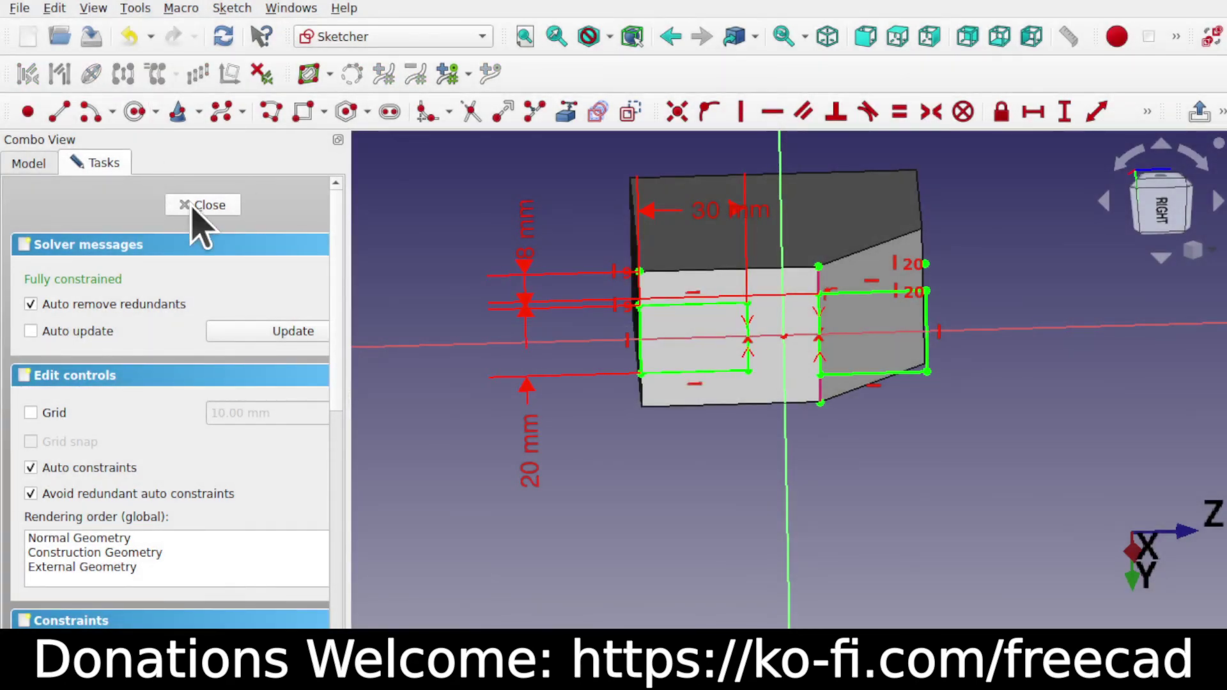
{"action": "key", "text": "Escape"}
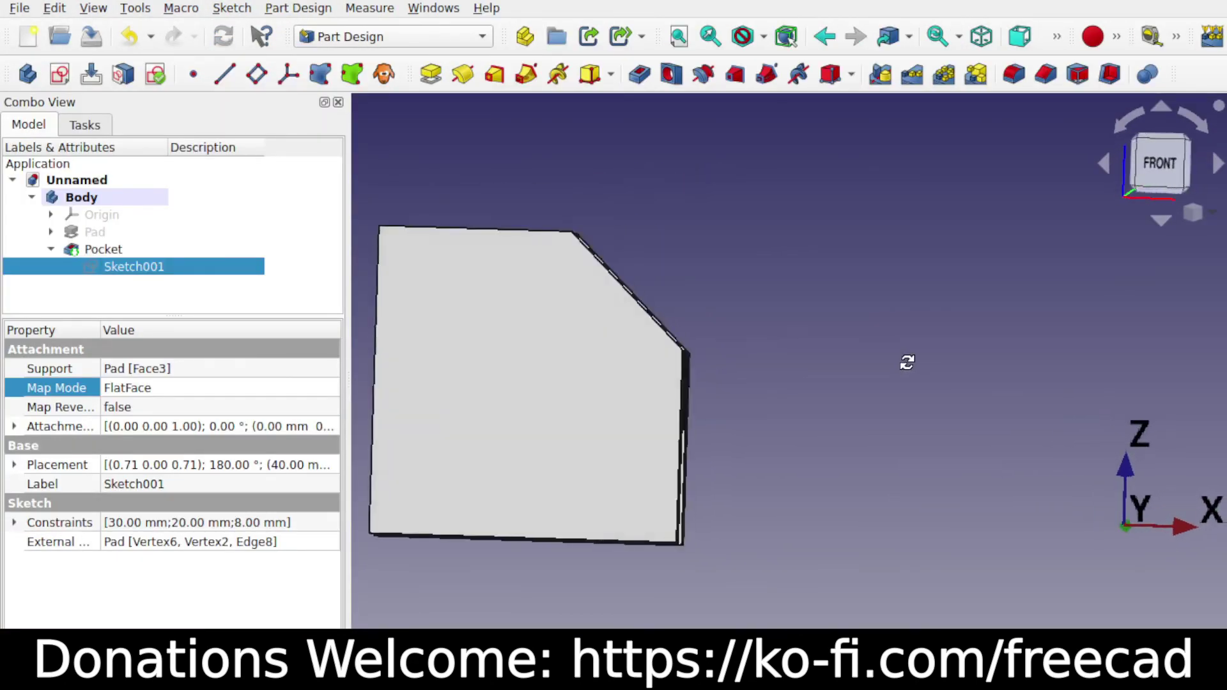